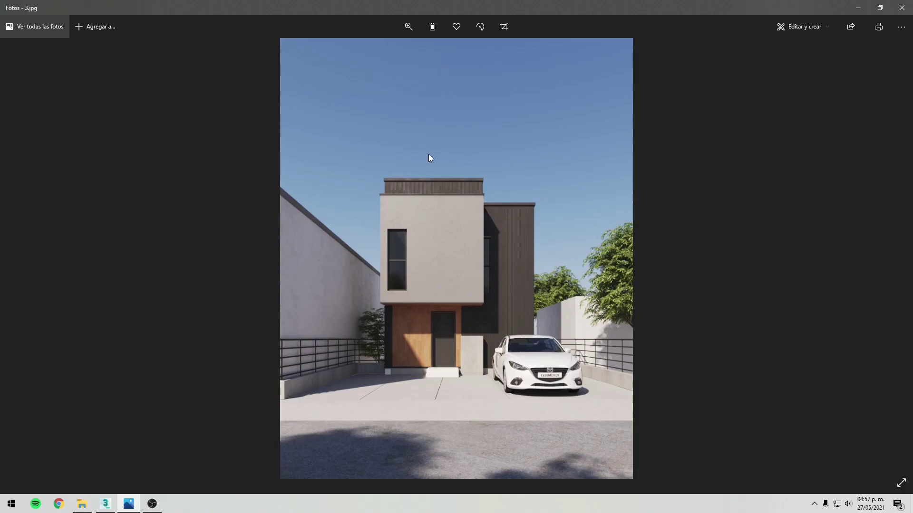
Compare the house renders 1.jpg, 2.jpg and 3.jpg under their different sunlight conditions in the photo viewer.
key("Left")
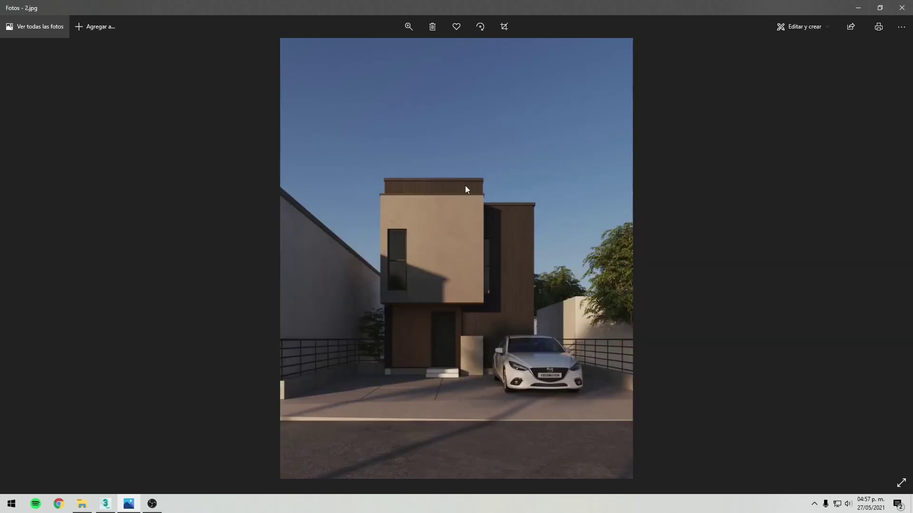
key("Left")
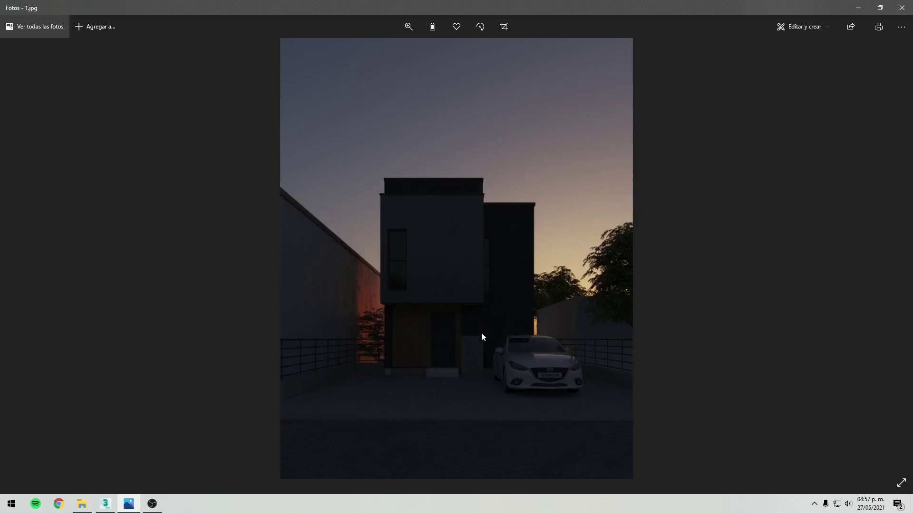
key("Right")
key("Right")
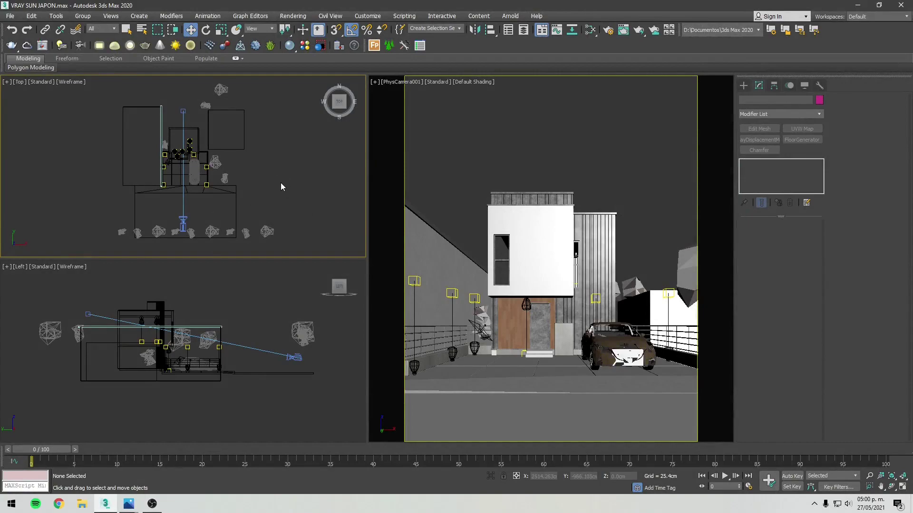
Switch from the 3ds Max scene to the reference photo thumb.jpg, examine the house facade, and return to the scene.
left_click(557, 128)
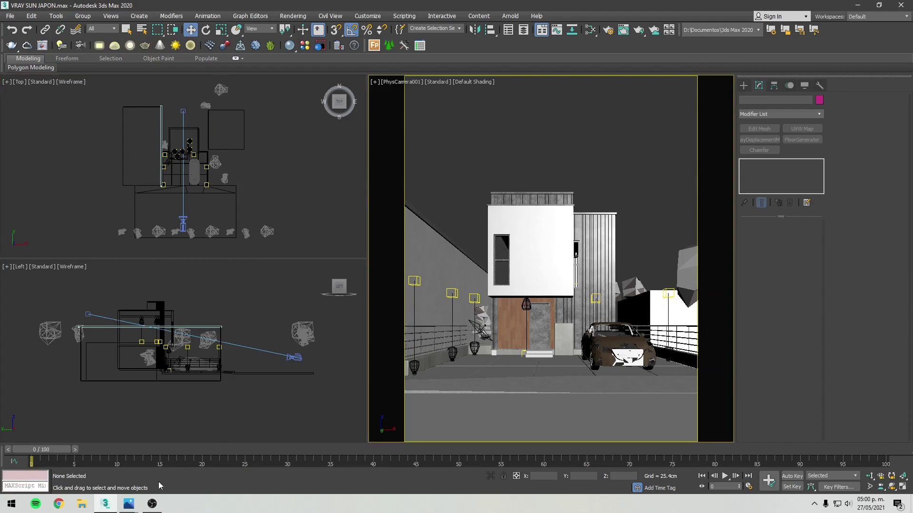
mouse_move(138, 506)
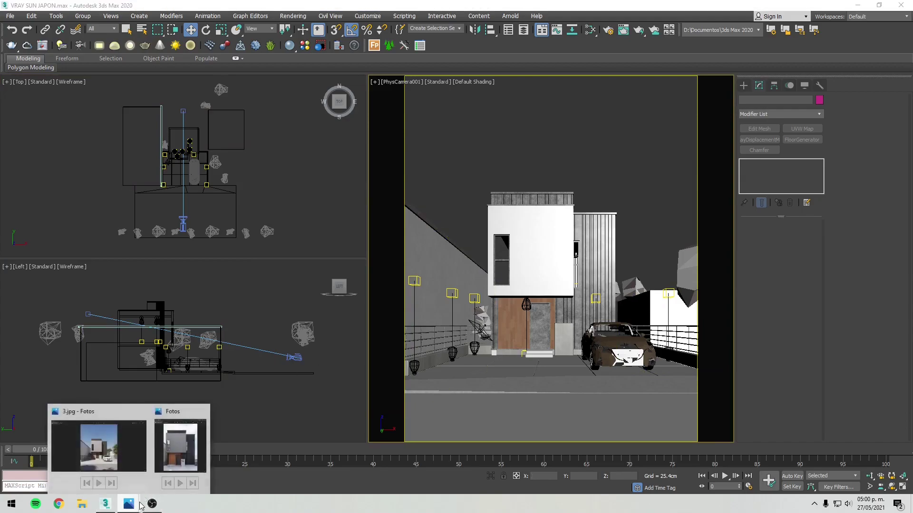
left_click(183, 455)
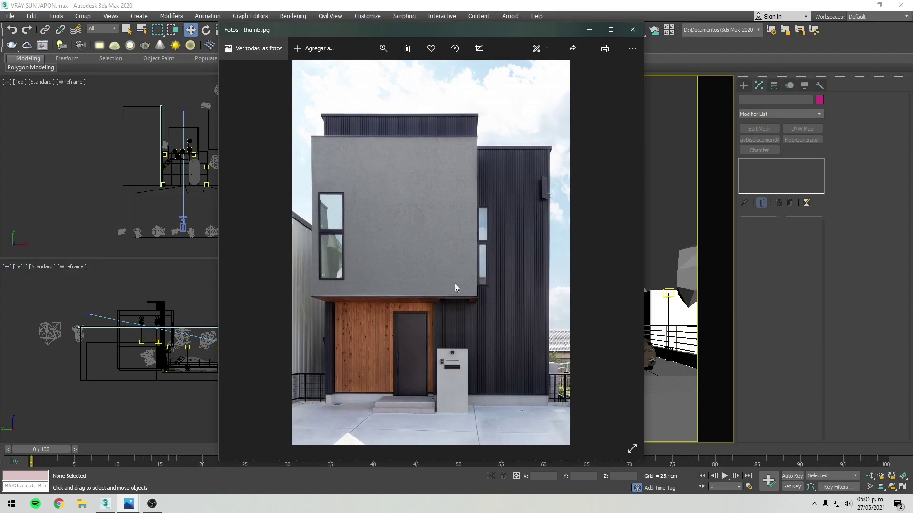
left_click(592, 30)
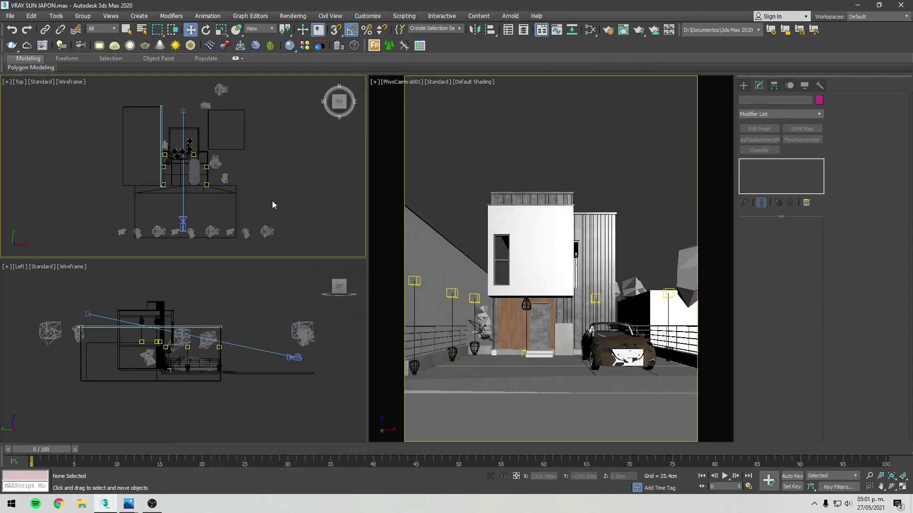
Start creating a VRaySun light and collapse its Sun Parameters, Sky Parameters, Options and Sampling rollouts.
middle_click_drag(263, 150, 243, 156)
scroll(243, 156, "down", 2)
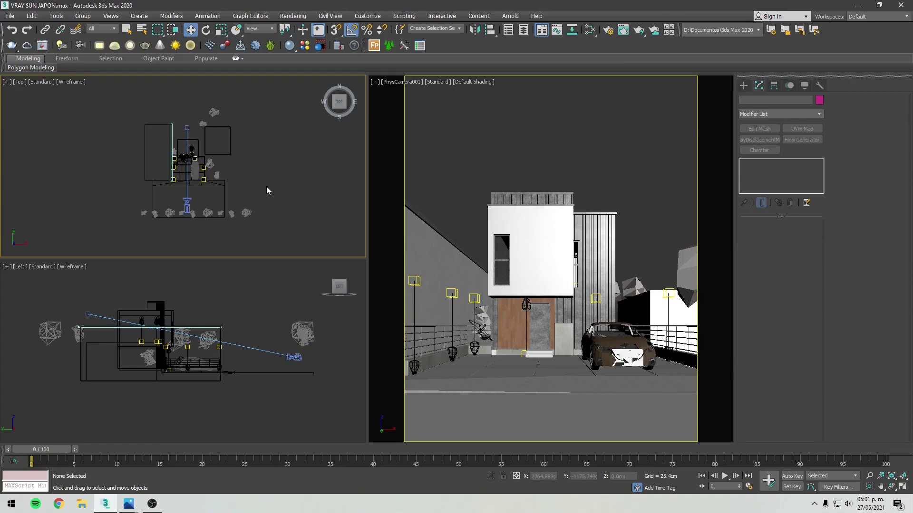
left_click(744, 85)
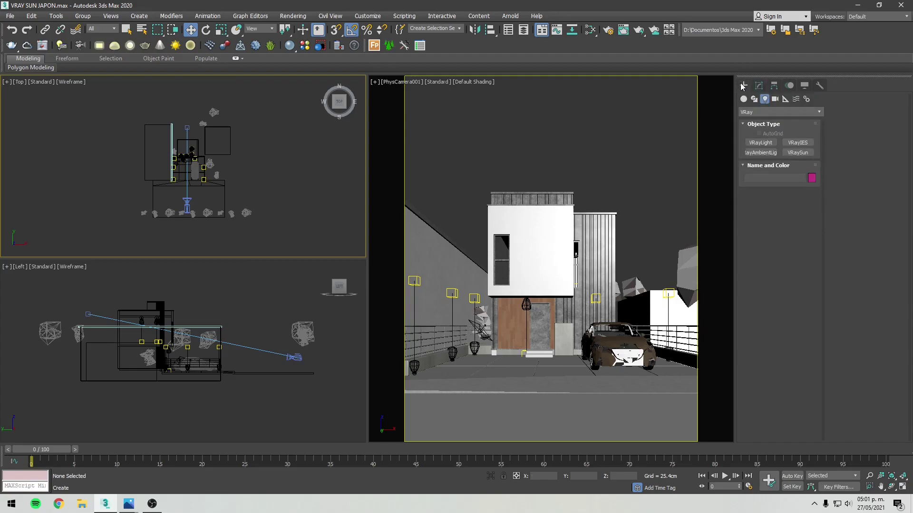
left_click(798, 153)
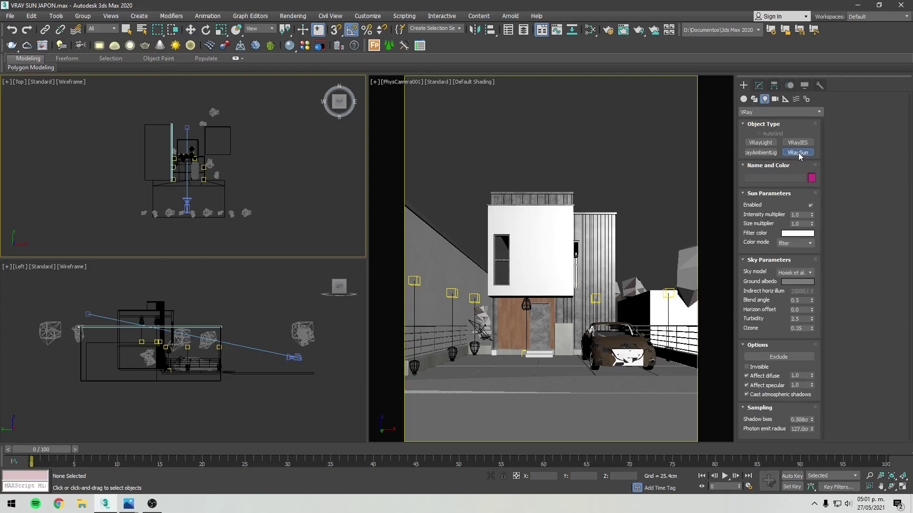
left_click(763, 194)
left_click(760, 204)
left_click(756, 215)
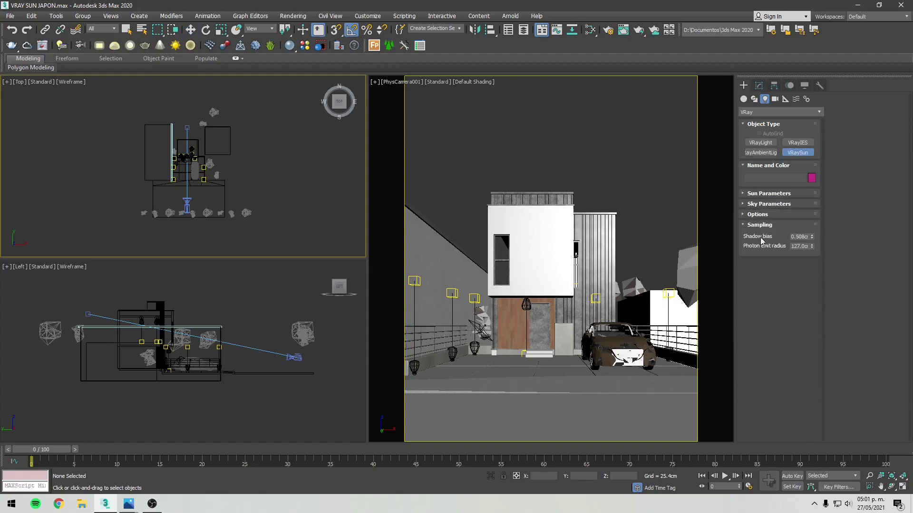
left_click(760, 226)
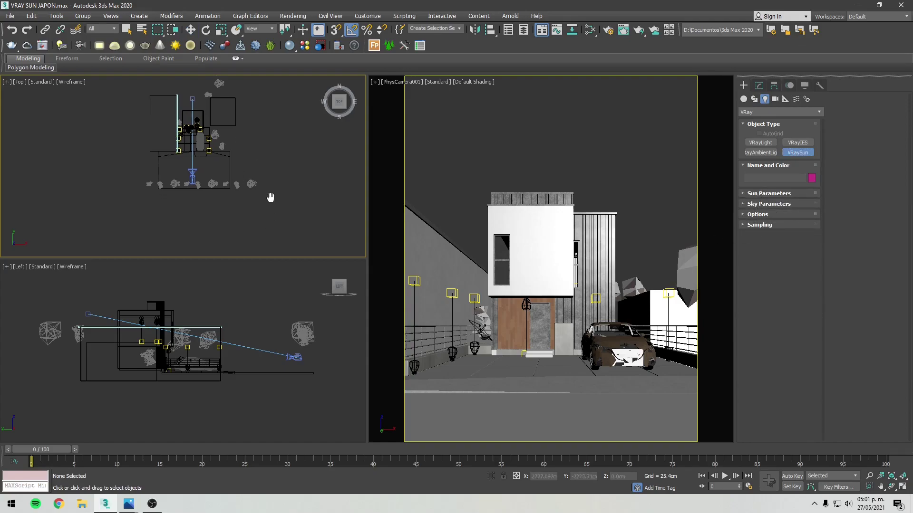
Place the VRaySun in the top view front-left of the house, aimed at the house front, and add the VRaySky environment map.
scroll(257, 199, "down", 3)
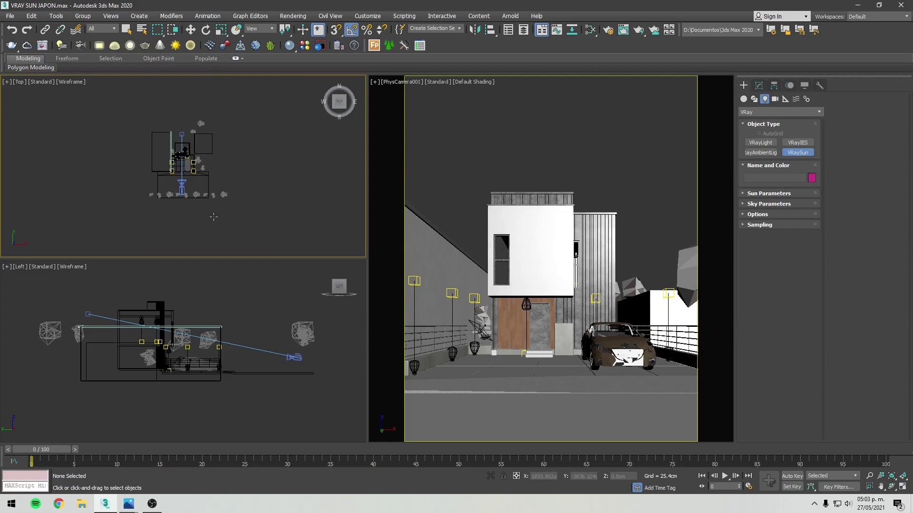
middle_click_drag(197, 223, 160, 204)
middle_click_drag(243, 215, 241, 202)
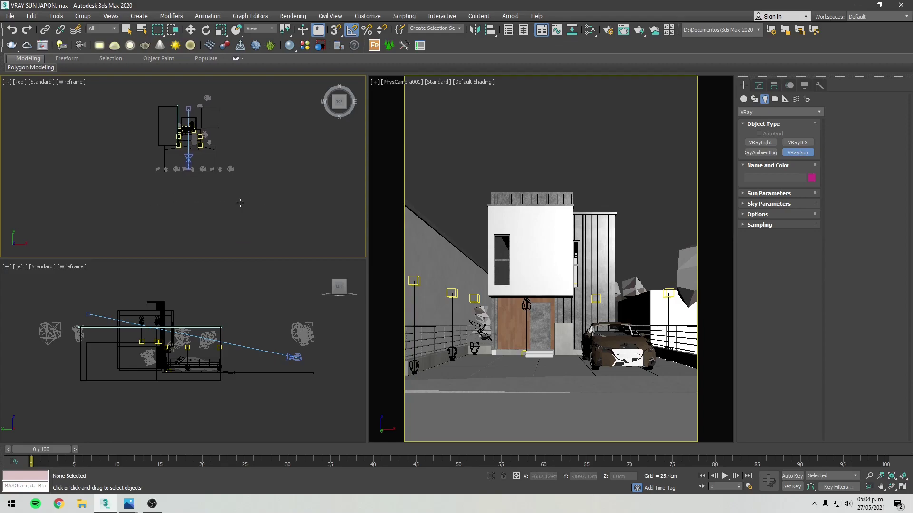
left_click(108, 241)
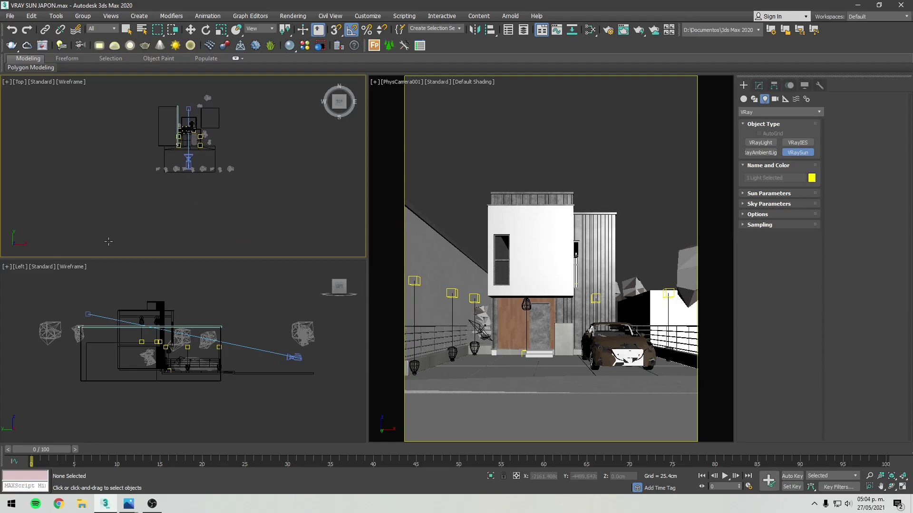
left_click_drag(108, 241, 187, 144)
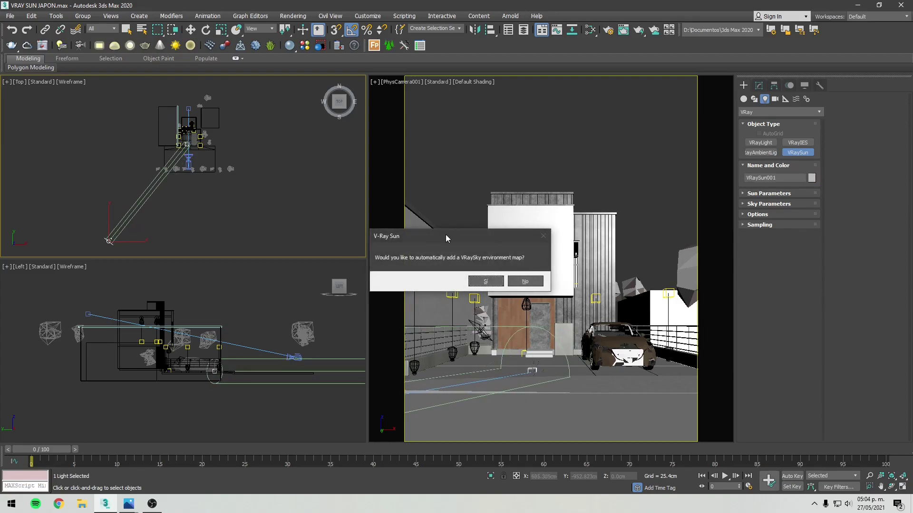
left_click_drag(445, 237, 418, 133)
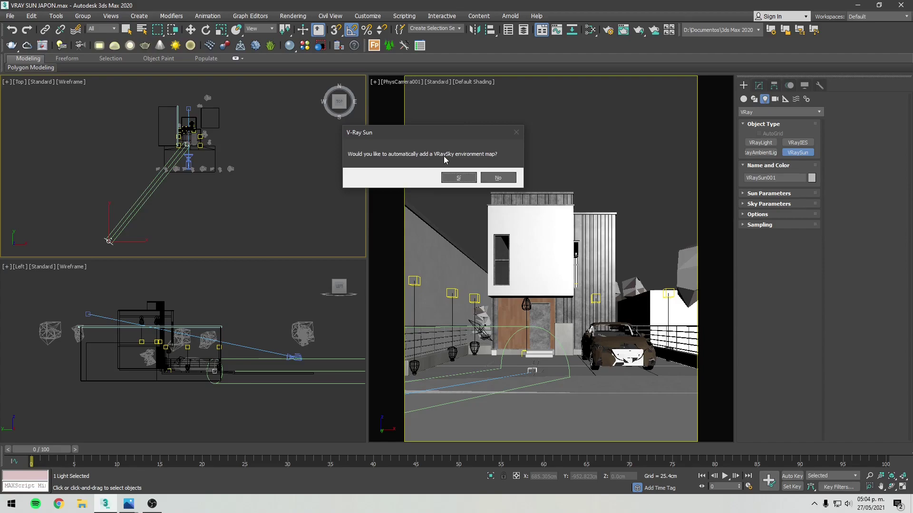
left_click(458, 179)
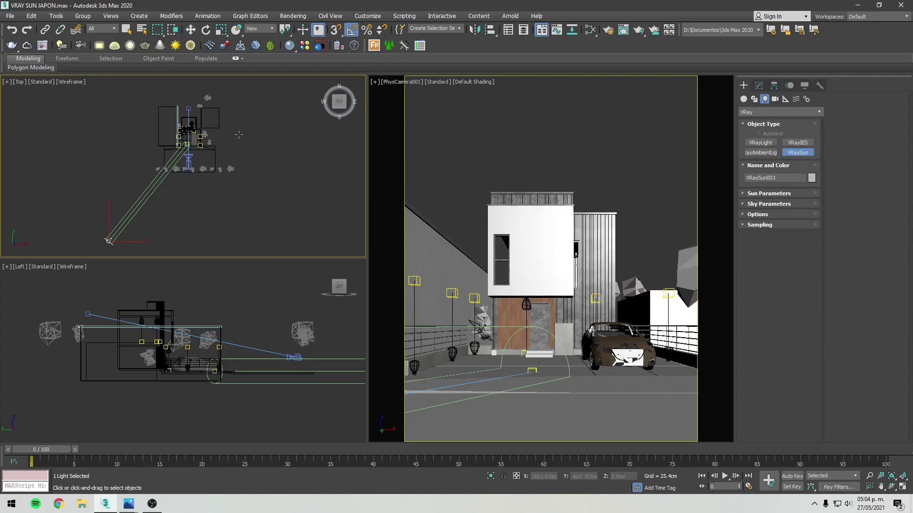
Inspect the new sun and its target in the top and left views, selecting each in turn.
key("w")
scroll(201, 203, "up", 3)
middle_click_drag(202, 203, 207, 153)
key("z")
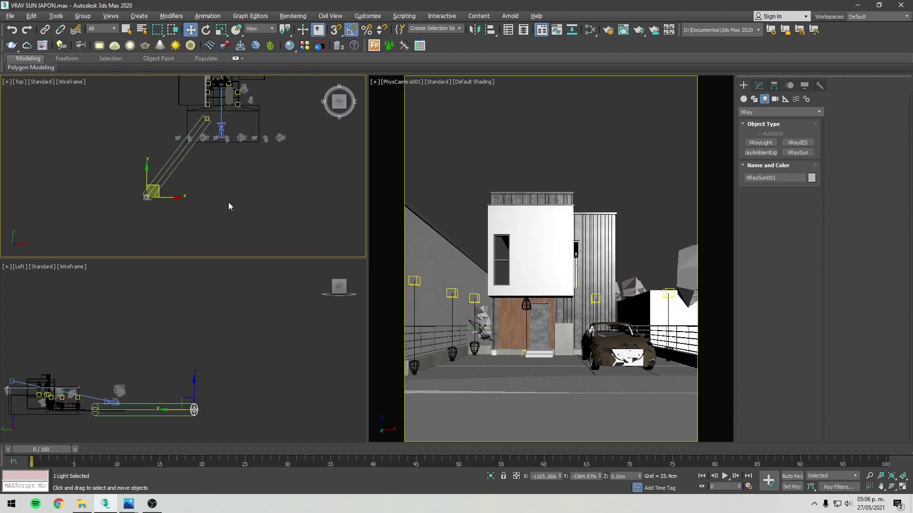
scroll(165, 122, "up", 3)
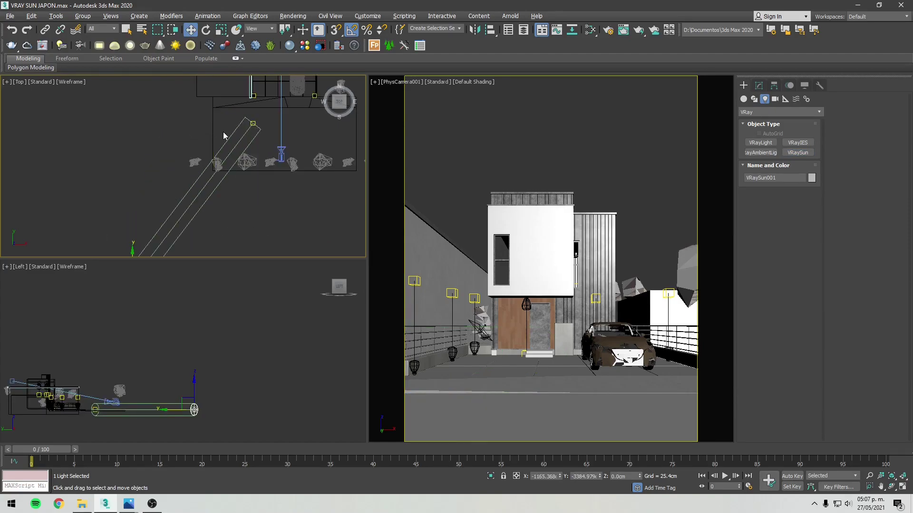
middle_click_drag(224, 132, 227, 130)
left_click(255, 121)
middle_click_drag(169, 244, 183, 166)
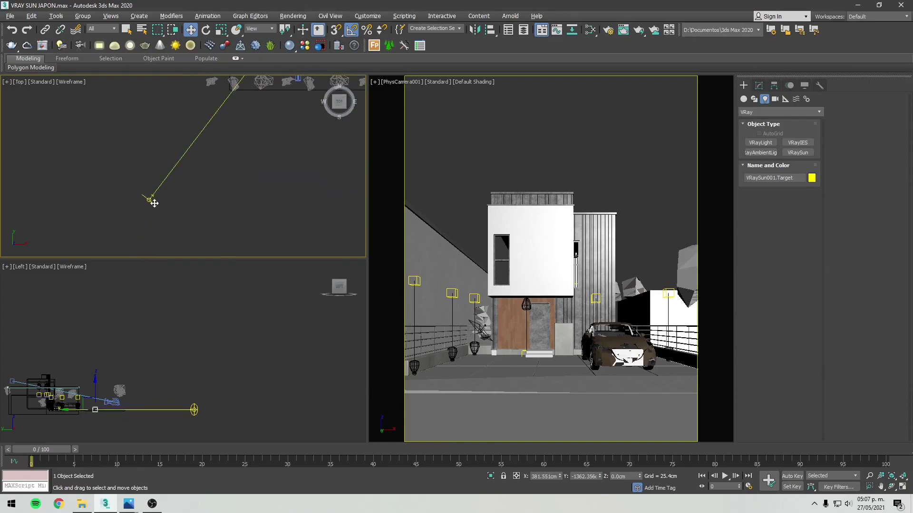
left_click(154, 203)
middle_click_drag(221, 387, 212, 360)
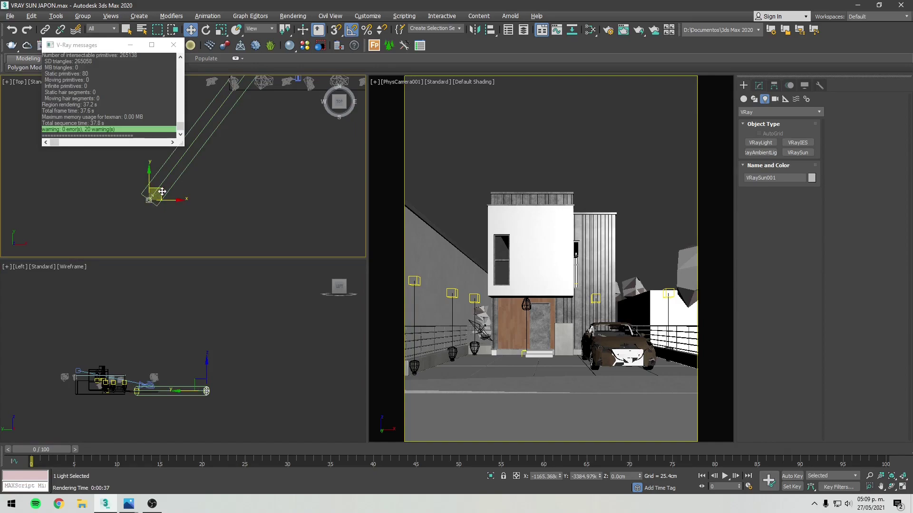
Start an interactive V-Ray render of the camera view and arrange the frame buffer so the whole image shows beside the viewports.
left_click(235, 169)
left_click(560, 127)
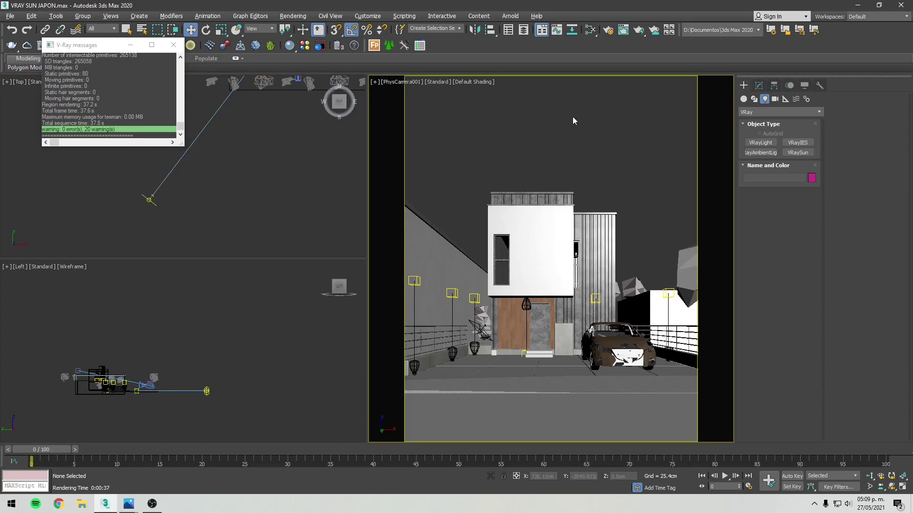
left_click(623, 30)
left_click(611, 124)
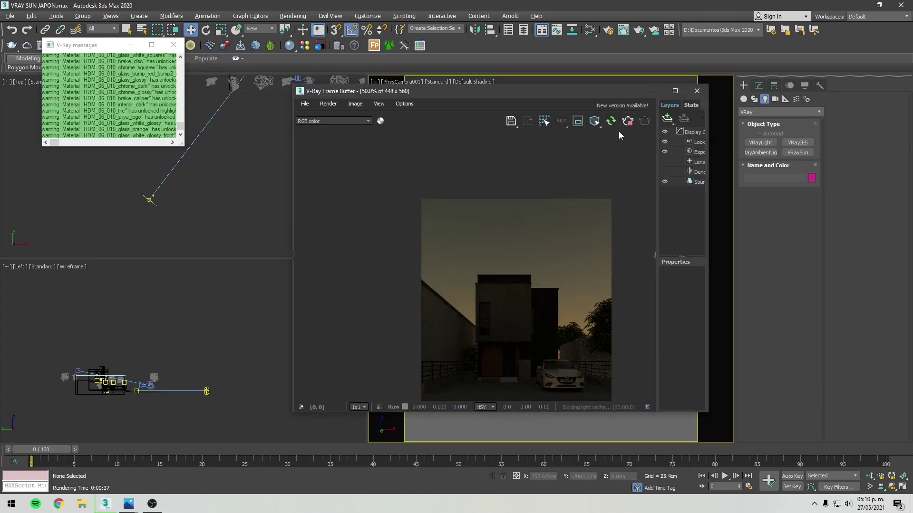
left_click_drag(655, 258, 709, 262)
left_click_drag(526, 91, 588, 79)
left_click_drag(639, 400, 639, 415)
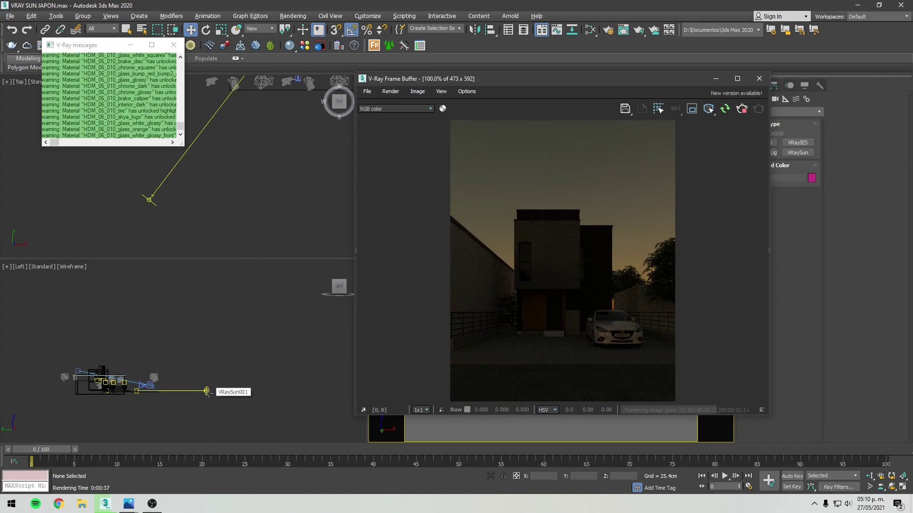
Raise the VRaySun in the left view to a height of about 1048 cm.
left_click(207, 391)
middle_click_drag(210, 367, 252, 380)
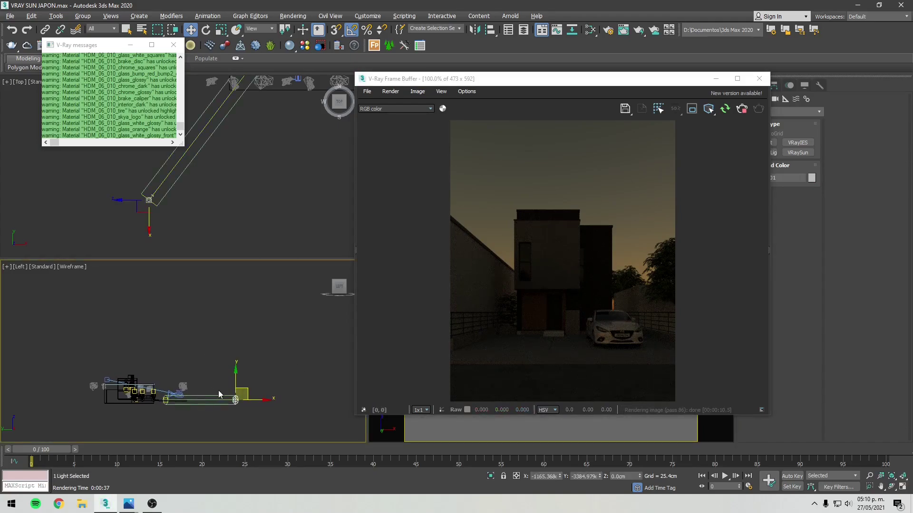
scroll(223, 394, "up", 2)
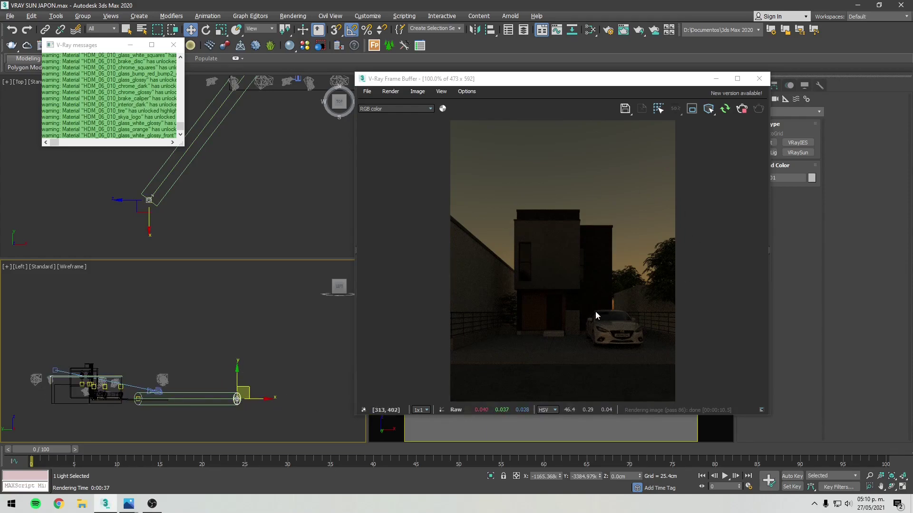
scroll(228, 398, "down", 2)
left_click_drag(253, 393, 253, 351)
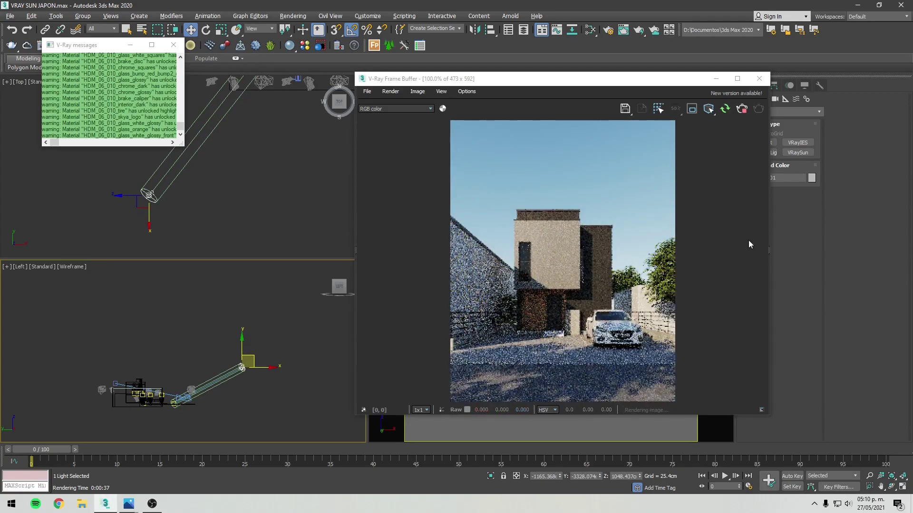
Raise the VRaySun to about 1572 cm and move it front-right of the house in the top view, about X 3269, Y -3564 cm.
middle_click_drag(159, 204, 159, 222)
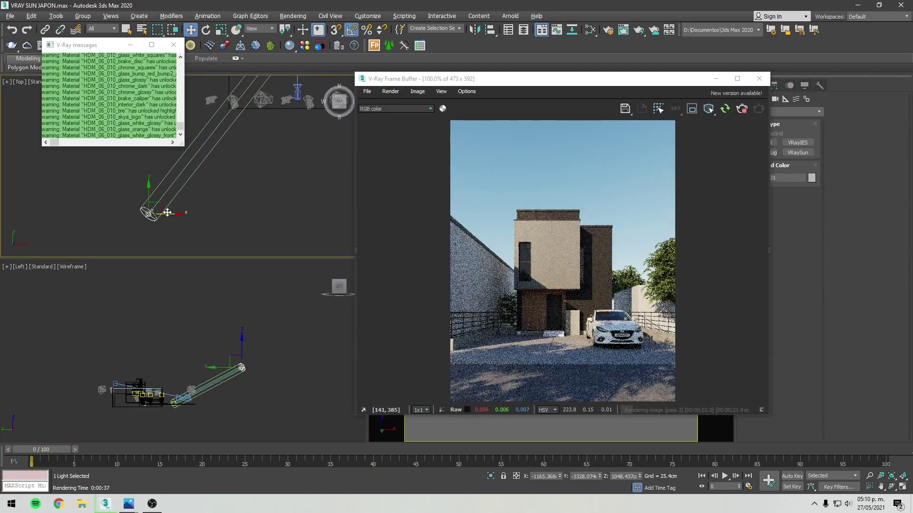
middle_click_drag(229, 356, 232, 357)
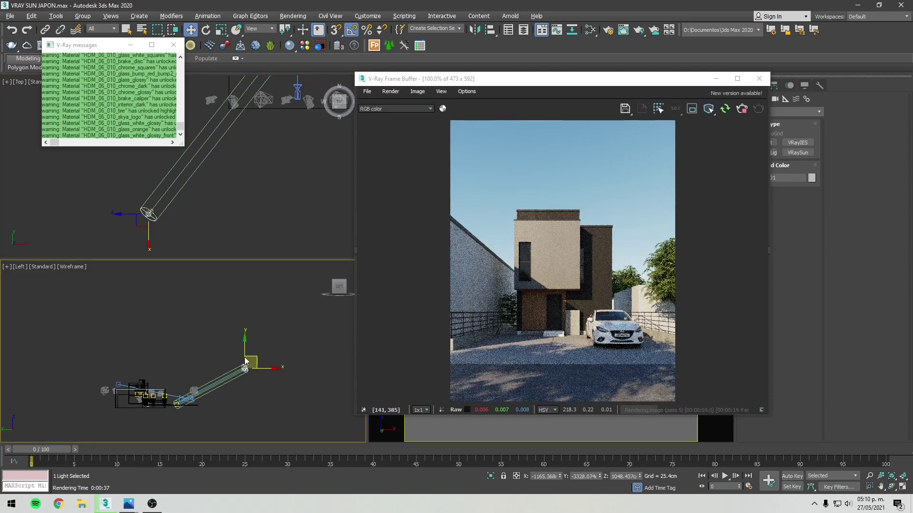
mouse_move(249, 349)
left_mouse_down()
mouse_move(226, 308)
mouse_move(240, 339)
left_mouse_up()
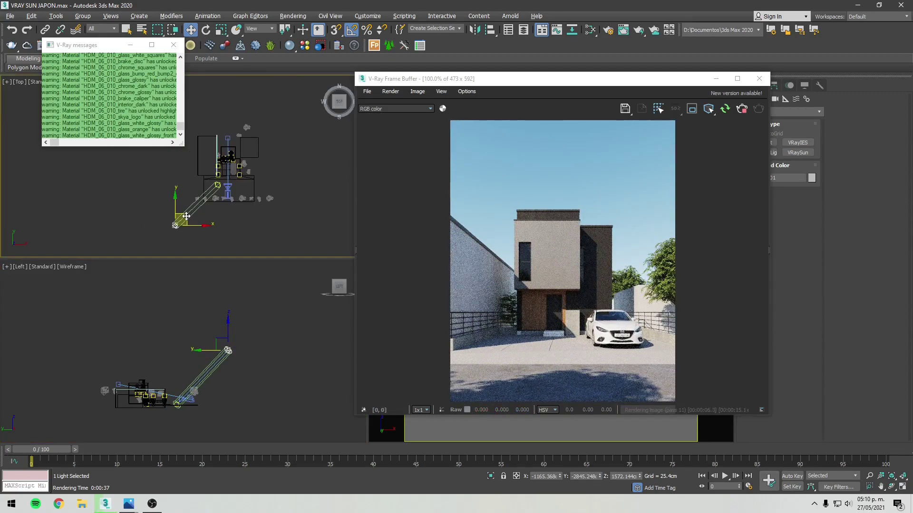
left_click_drag(189, 217, 297, 244)
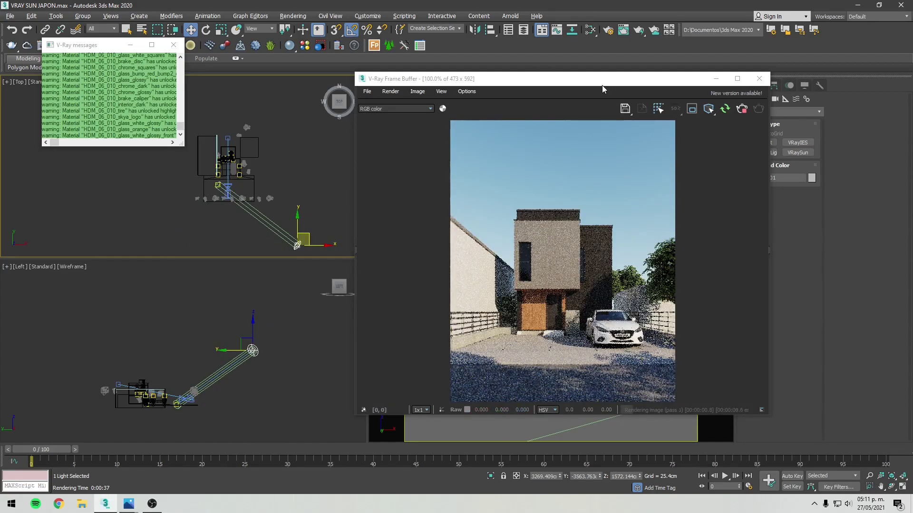
Select the physical camera and check its exposure target value in its parameters.
left_click(230, 188)
left_click_drag(615, 83, 595, 77)
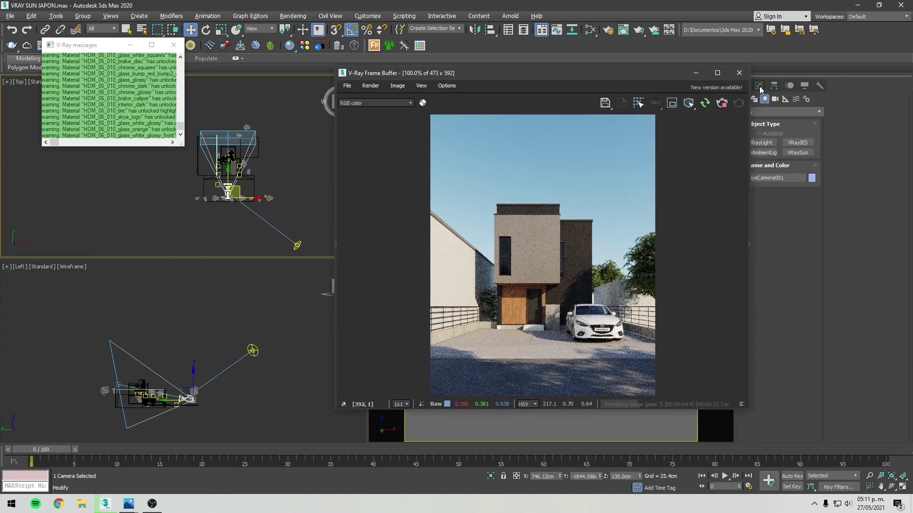
left_click(761, 85)
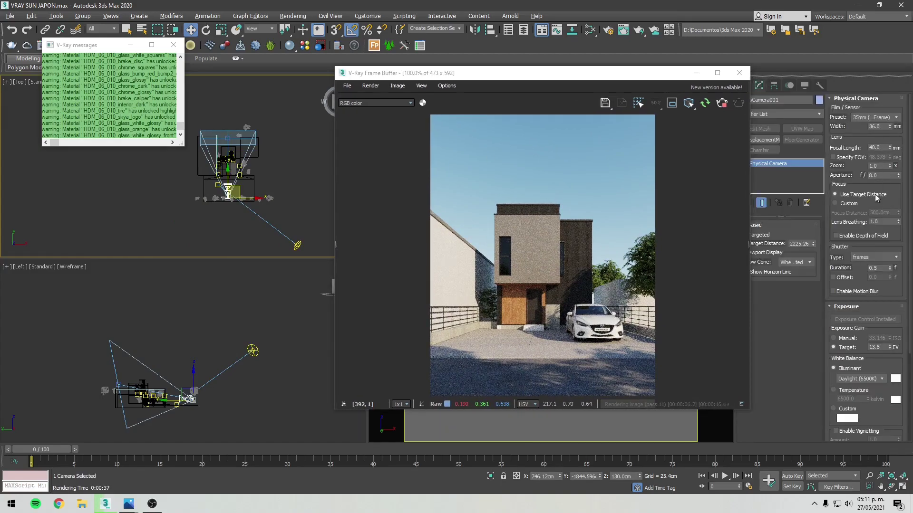
double_click(872, 347)
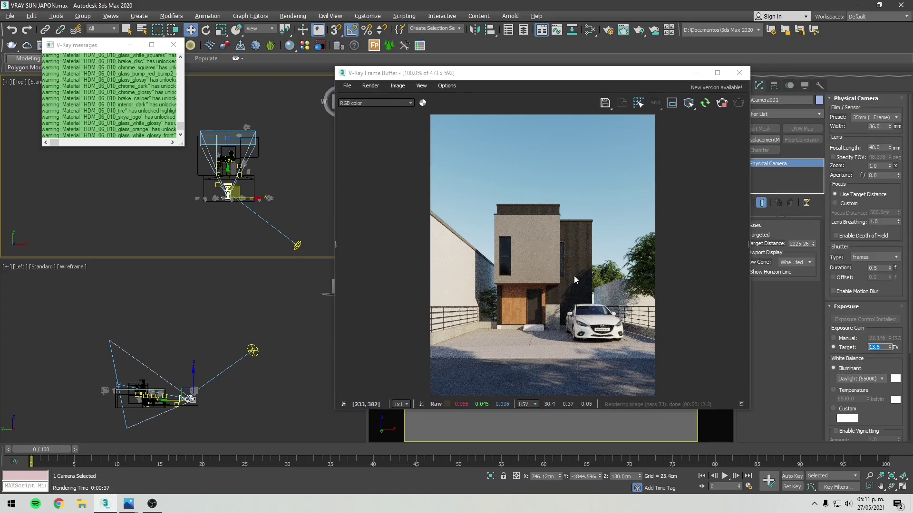
Select the VRaySun, frame it closely in the top view, and arrange the frame buffer so the sun's parameters are fully exposed.
left_click(298, 246)
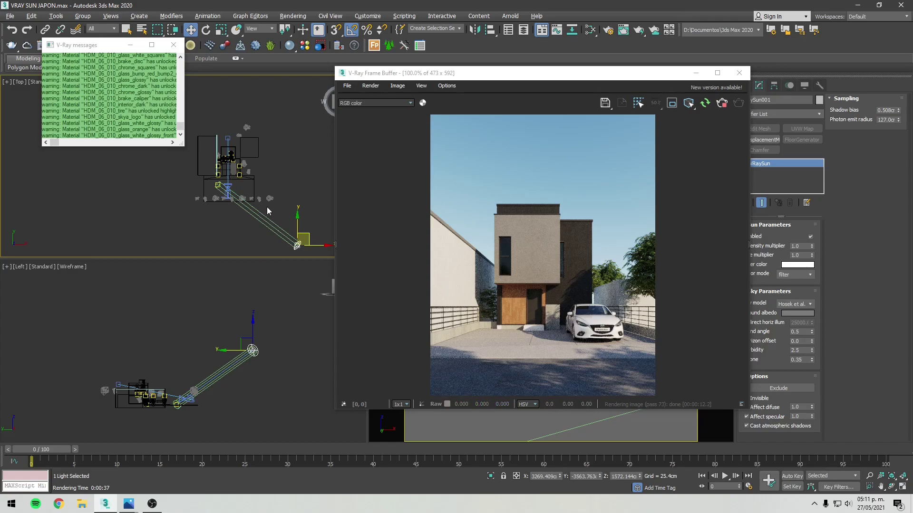
middle_click_drag(262, 200, 239, 185)
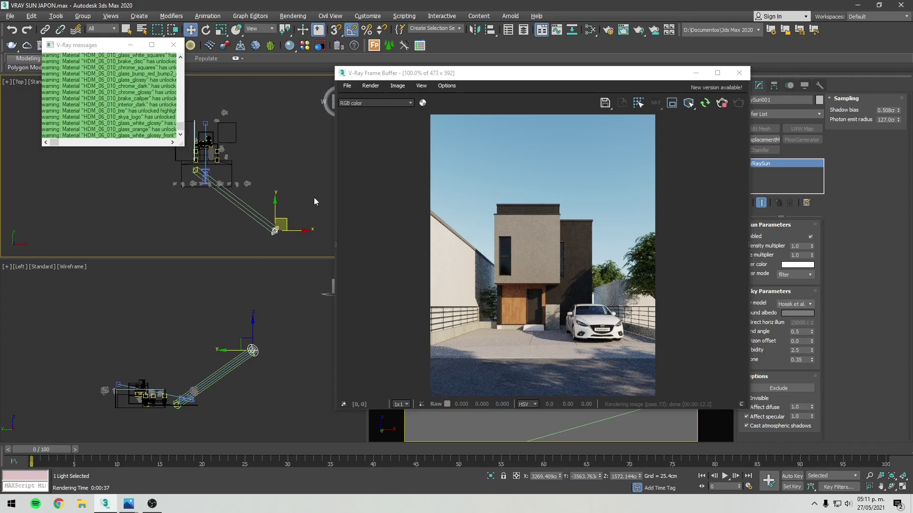
left_click_drag(521, 73, 519, 67)
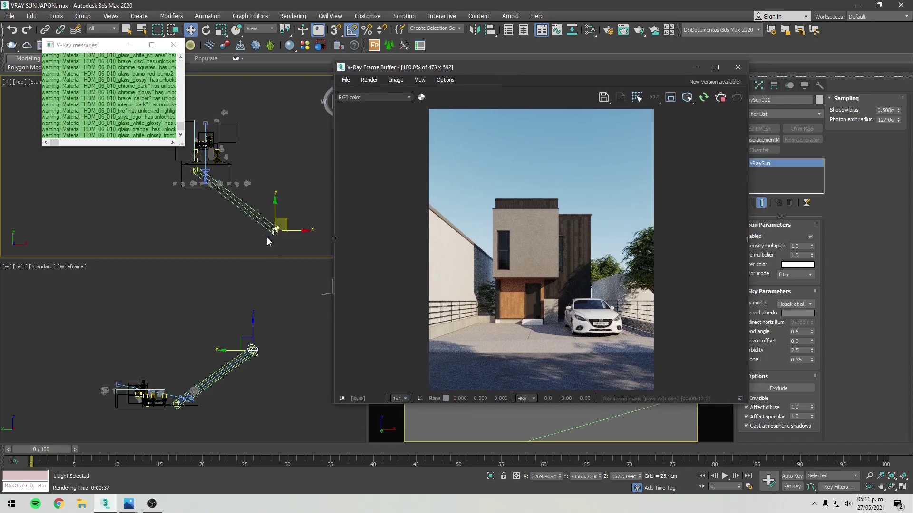
scroll(269, 240, "up", 3)
left_click(677, 79)
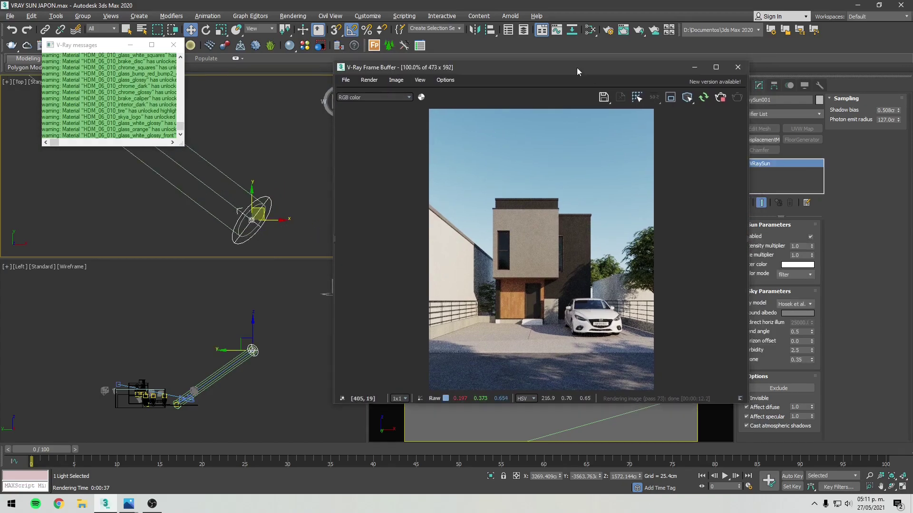
left_click_drag(577, 70, 534, 70)
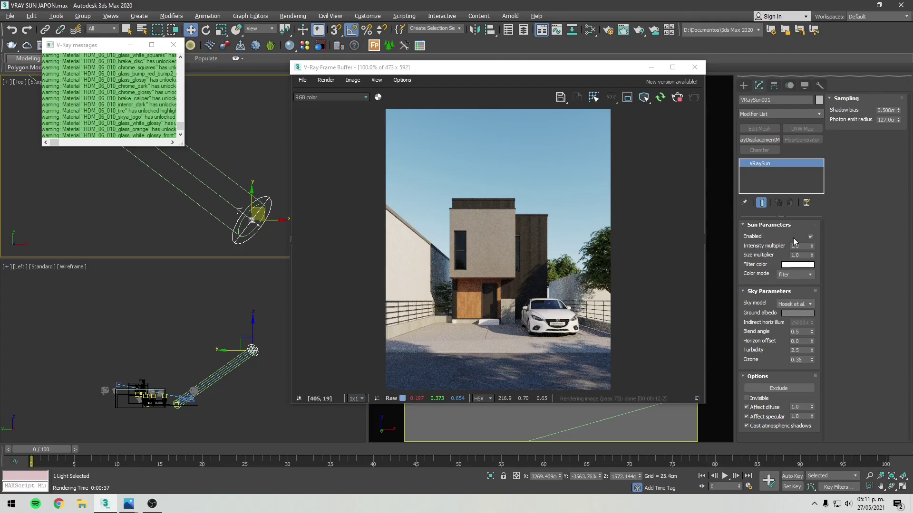
Test the VRaySun by disabling and re-enabling it, and by trying intensity multipliers of 5 and 0.2 before restoring 1.
left_click(810, 237)
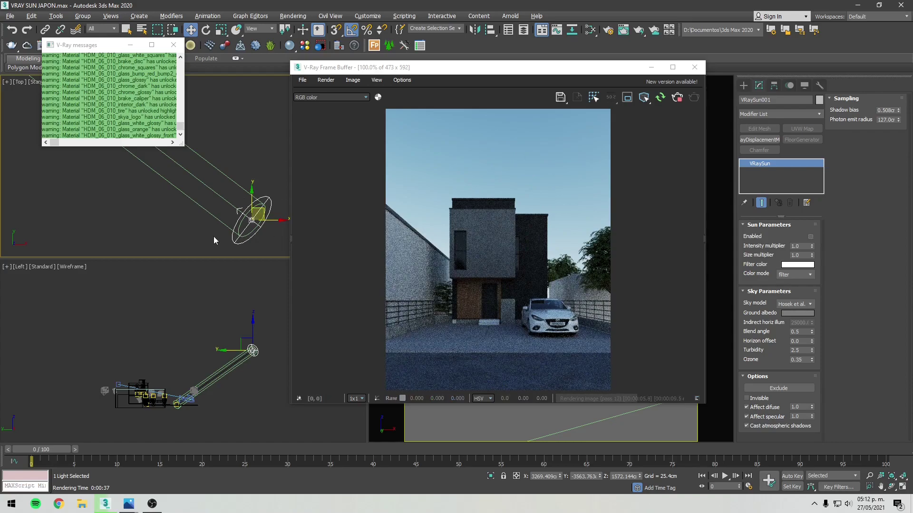
left_click(810, 237)
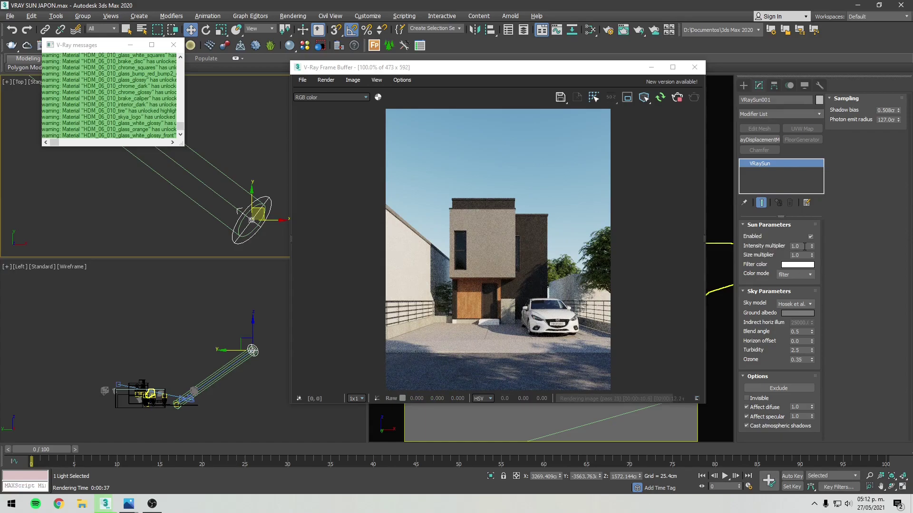
left_click(804, 246)
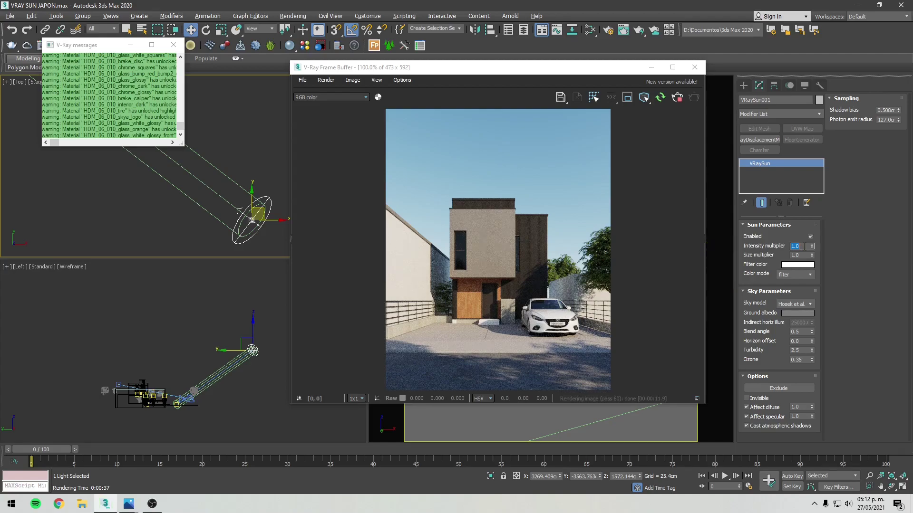
type("5")
key("Return")
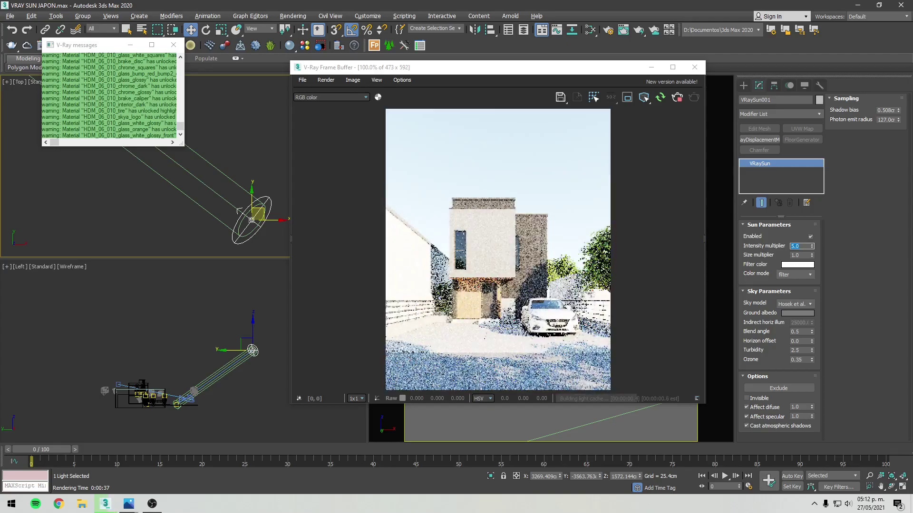
type("0.2")
key("Return")
type("1")
key("Return")
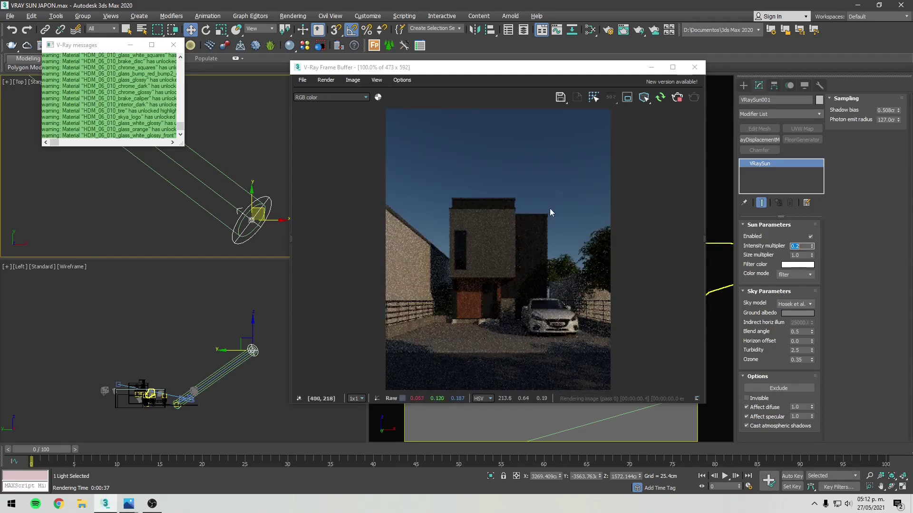
Set the VRaySun's size multiplier to 5 and examine the driveway shadow edges up close in the render.
left_click(799, 254)
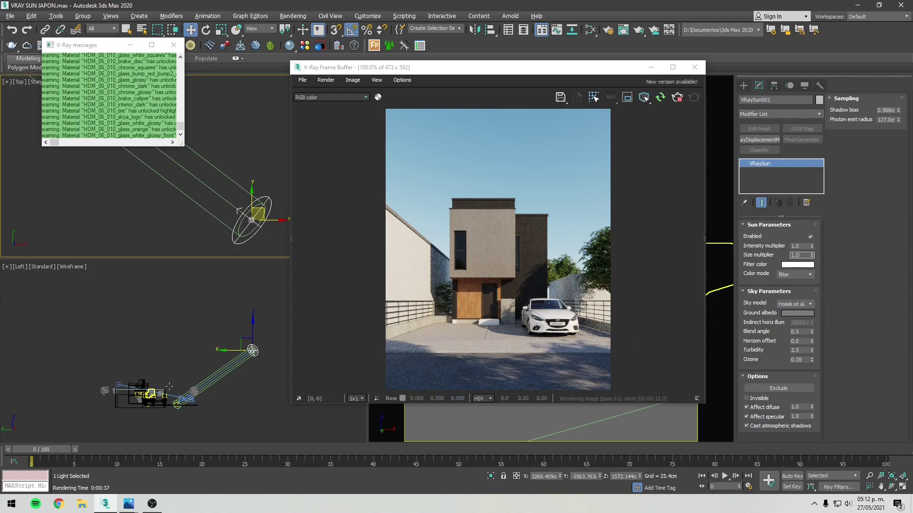
scroll(255, 353, "up", 5)
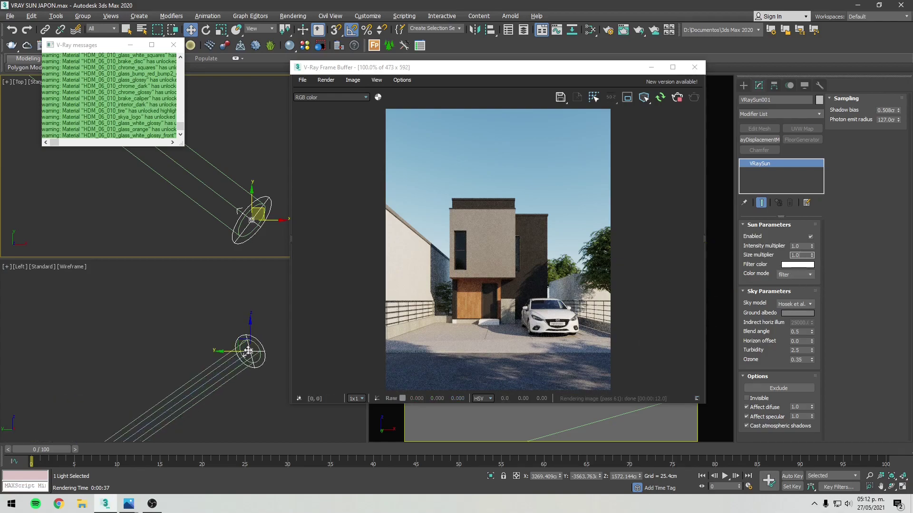
scroll(249, 350, "down", 3)
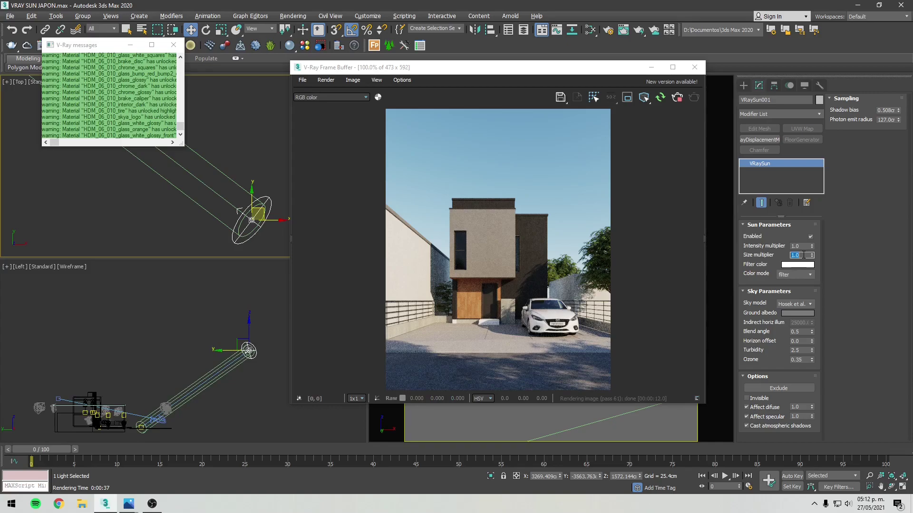
type("5")
key("Return")
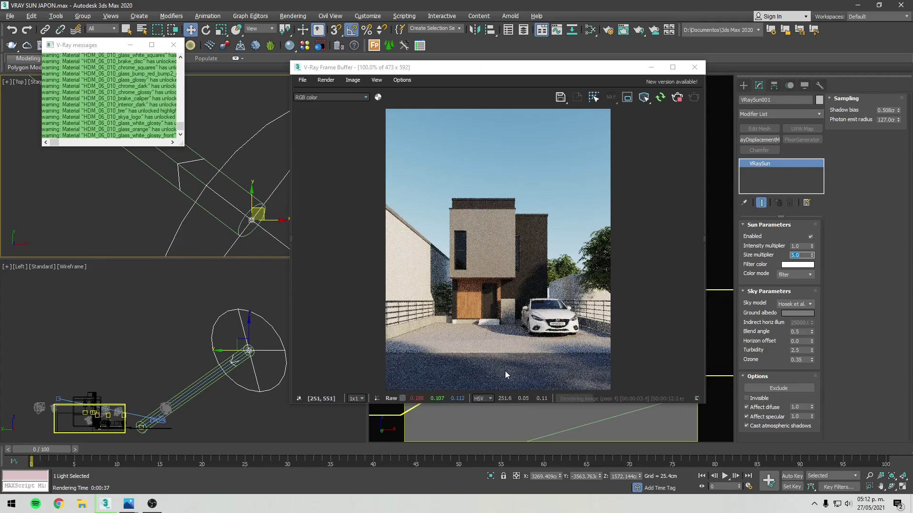
scroll(515, 367, "up", 2)
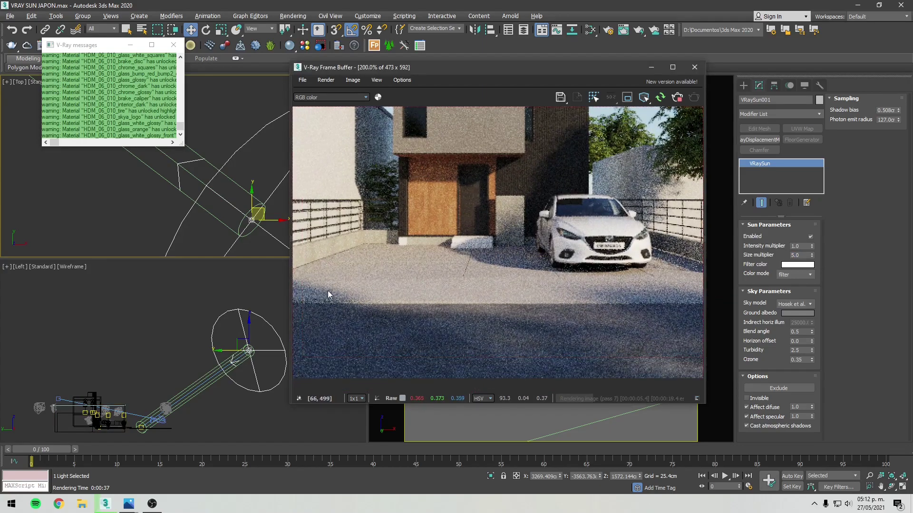
scroll(328, 291, "up", 2)
middle_click_drag(329, 295, 424, 313)
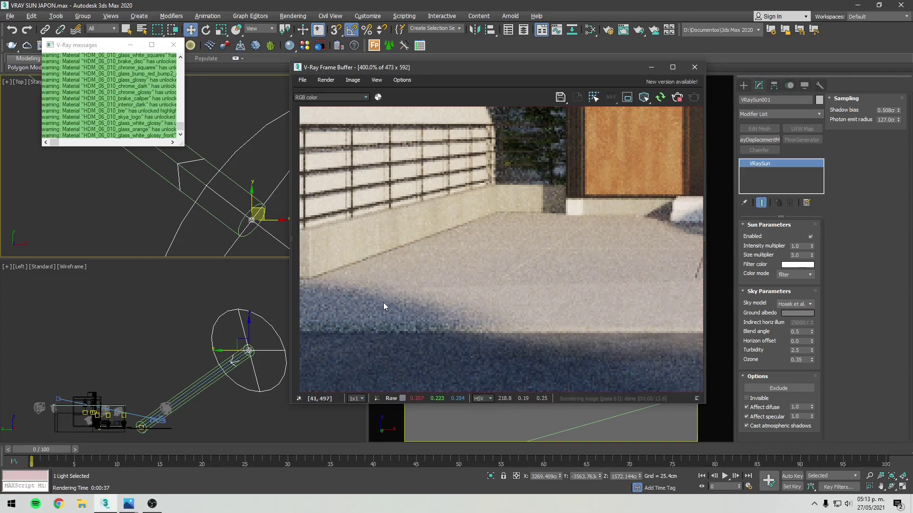
Set the VRaySun's size multiplier to 1 and compare the driveway shadow edges in the render.
left_click(803, 255)
key("Return")
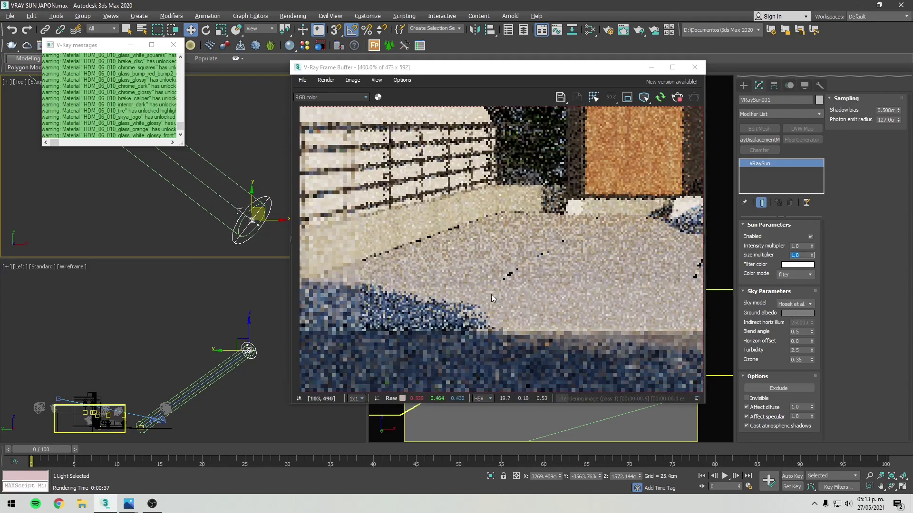
scroll(472, 315, "down", 1)
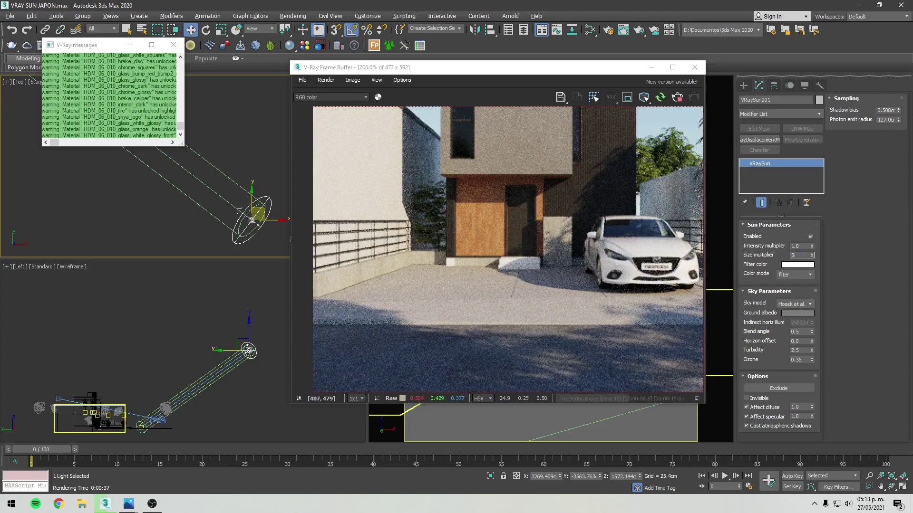
Set the VRaySun's size multiplier to 10 and examine the shadows on the driveway and by the entrance.
key("Return")
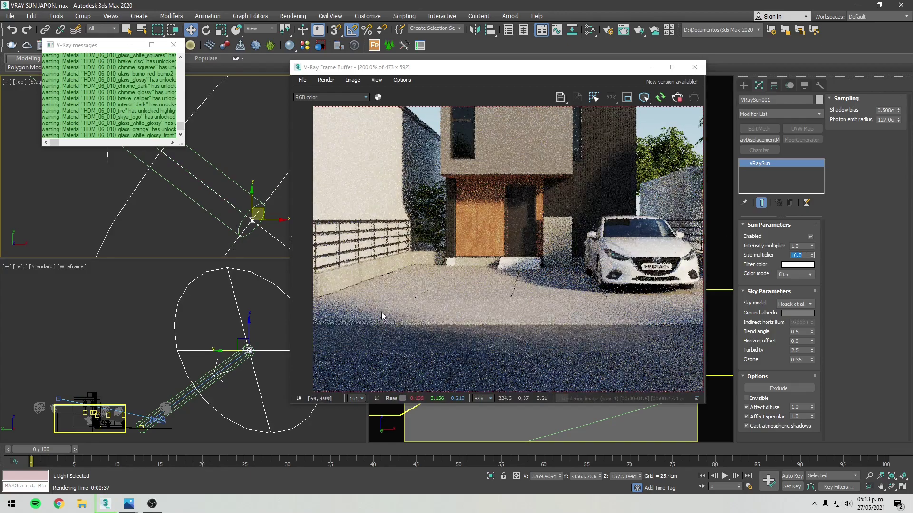
scroll(369, 309, "up", 1)
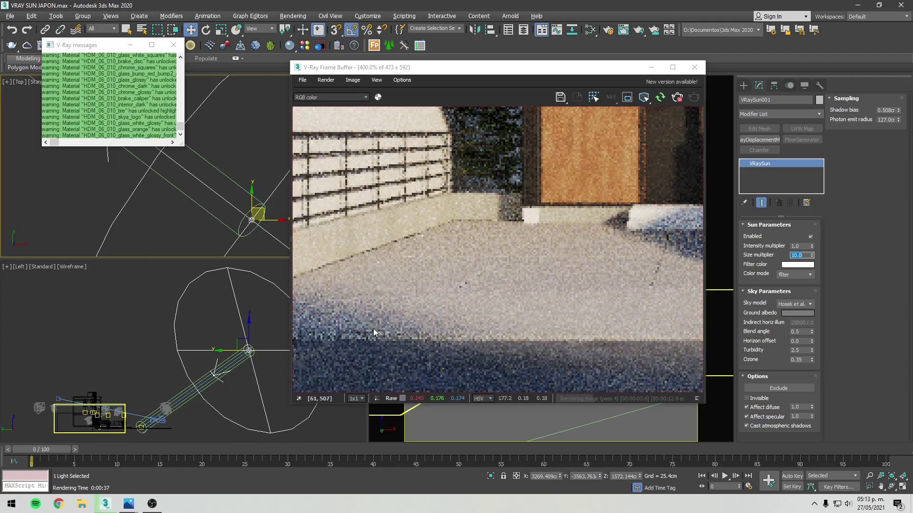
scroll(428, 328, "down", 1)
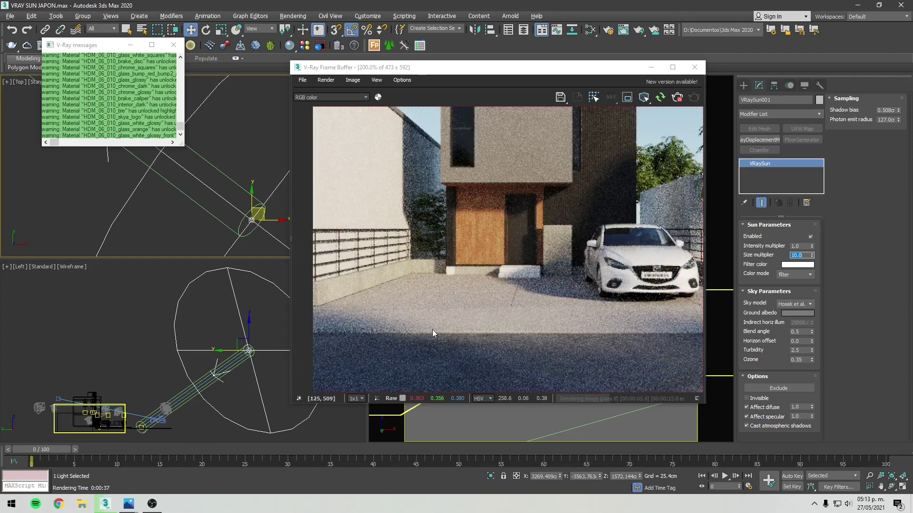
scroll(531, 297, "up", 2)
scroll(533, 290, "down", 2)
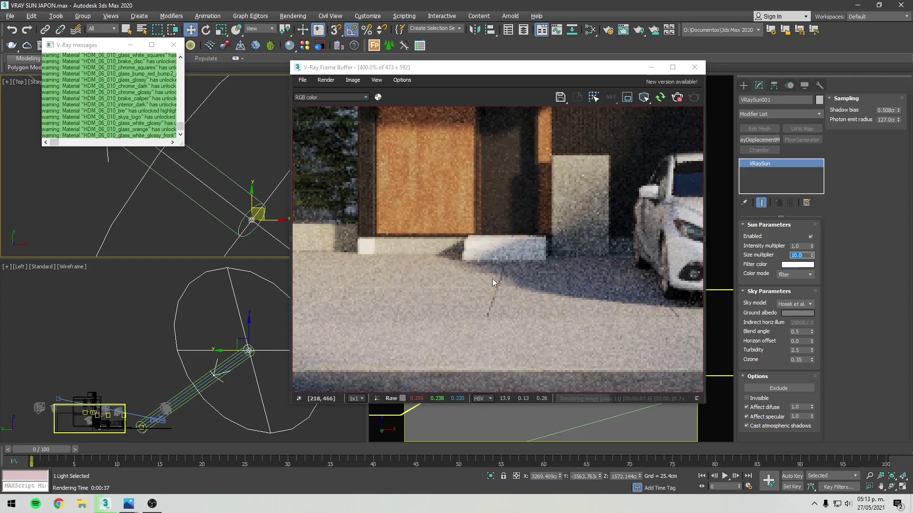
scroll(523, 307, "down", 1)
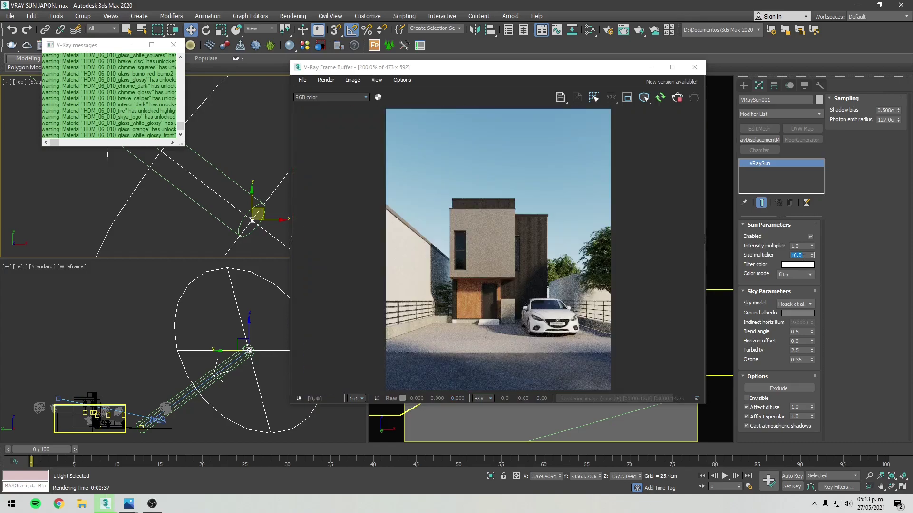
Try VRaySun size multipliers of 3 and 1 to compare the shadows across the whole render.
key("Return")
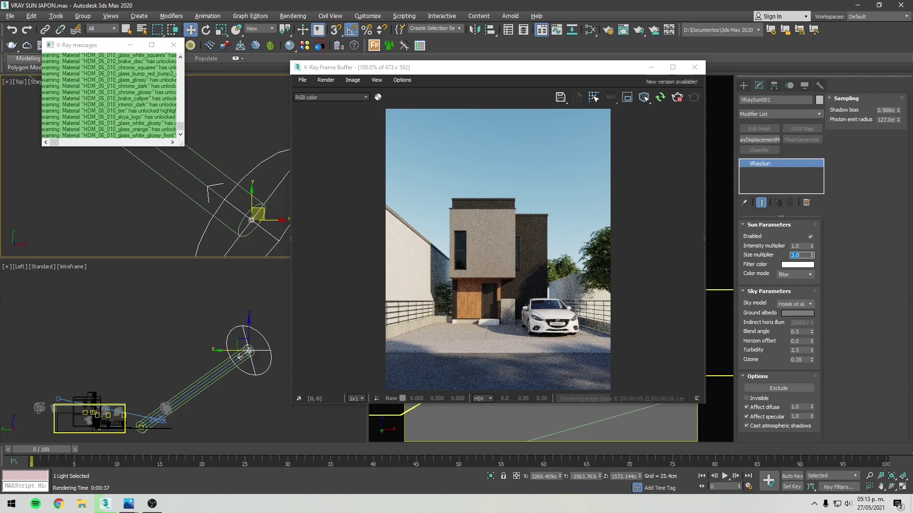
type("1")
key("Return")
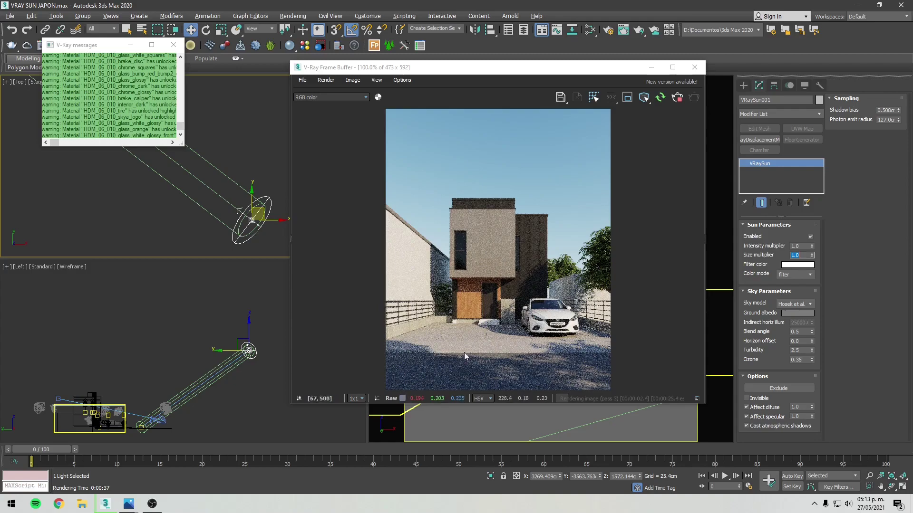
Set the VRaySun's size multiplier to 15 and examine the shadow softness around the car and entrance.
type("15")
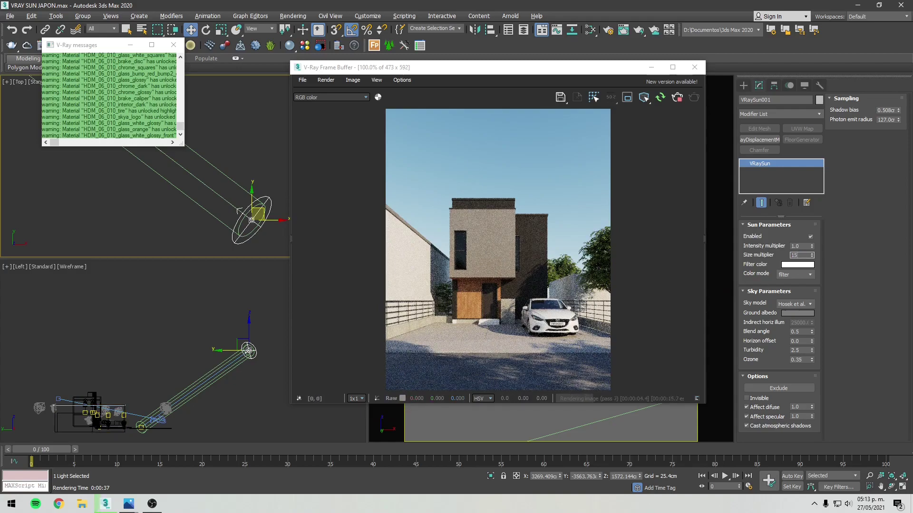
key("Return")
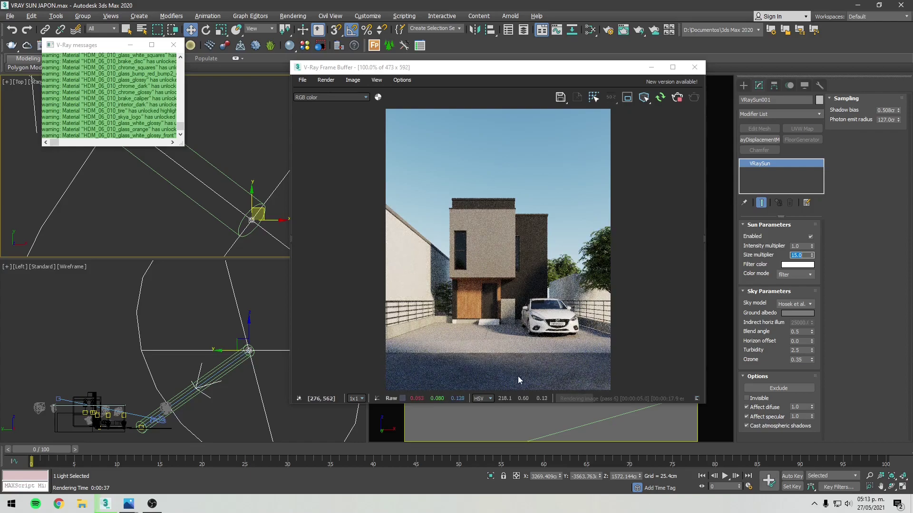
scroll(475, 372, "up", 1)
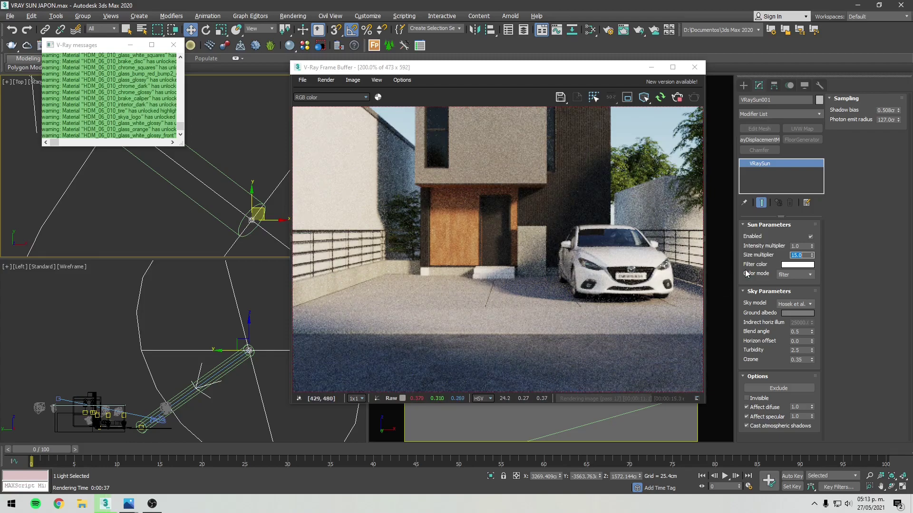
Set the VRaySun's size multiplier to 3 and view the whole rendered image.
type("1")
key("Return")
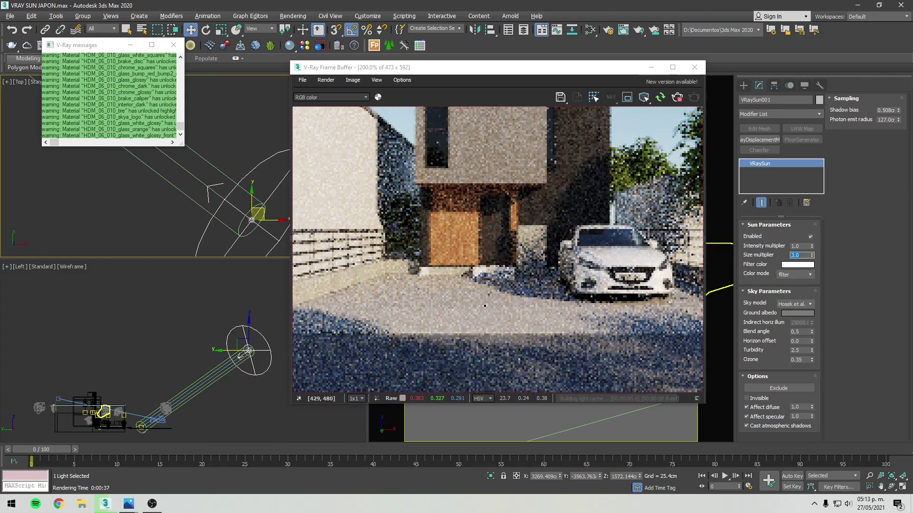
scroll(437, 301, "down", 1)
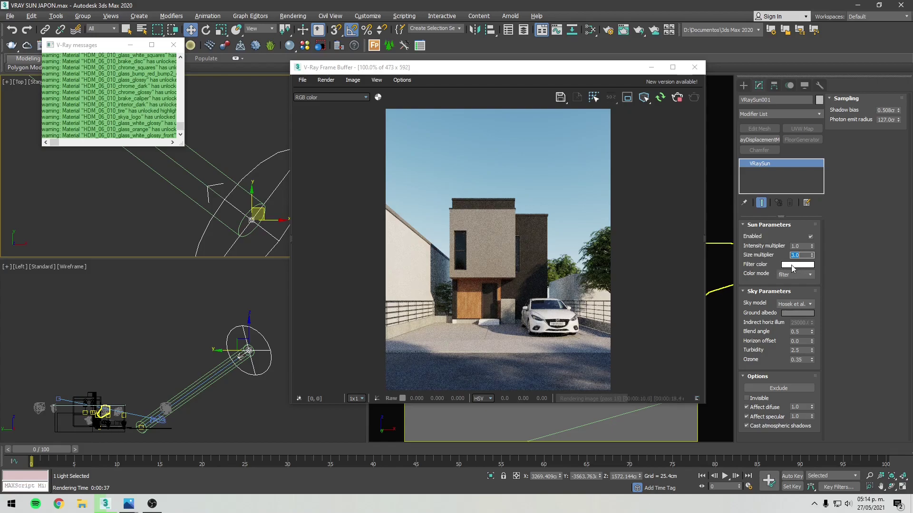
Try green, orange and pink filter colors on the VRaySun, and cancel the color change.
left_click(796, 265)
left_click_drag(268, 60, 238, 80)
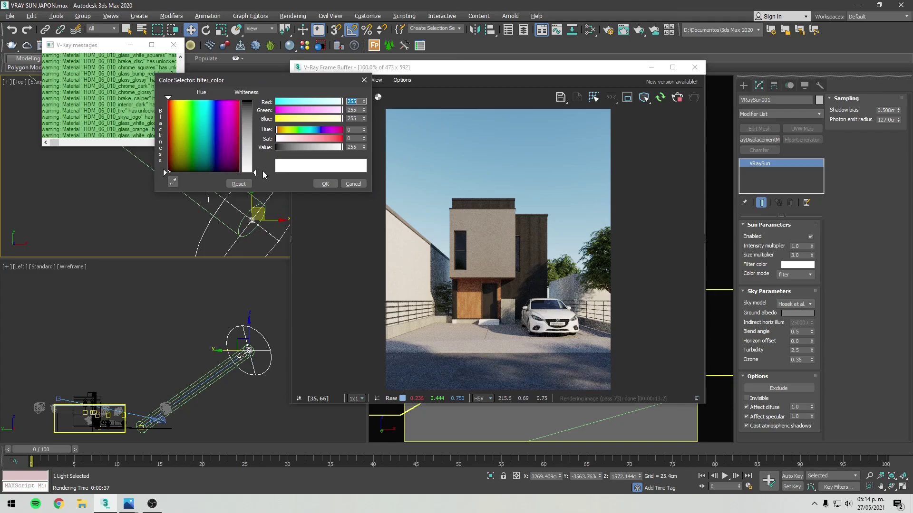
left_click(195, 110)
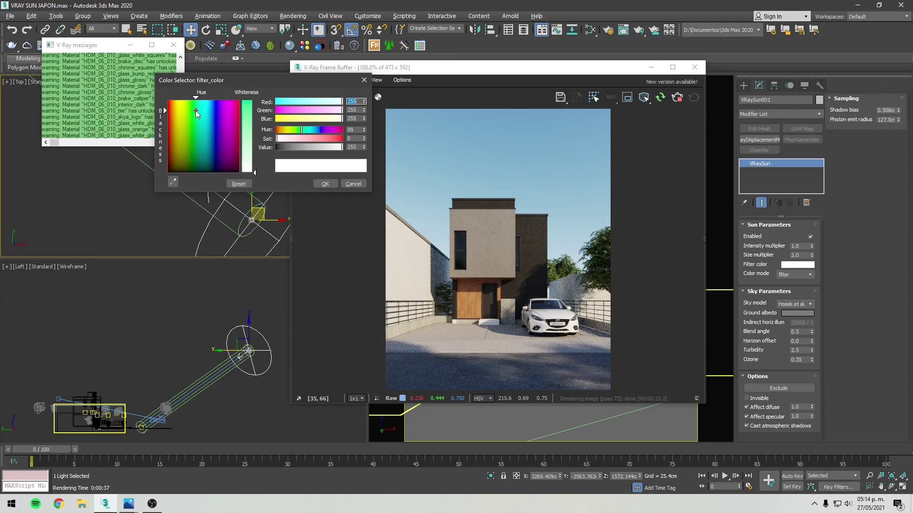
left_click(250, 123)
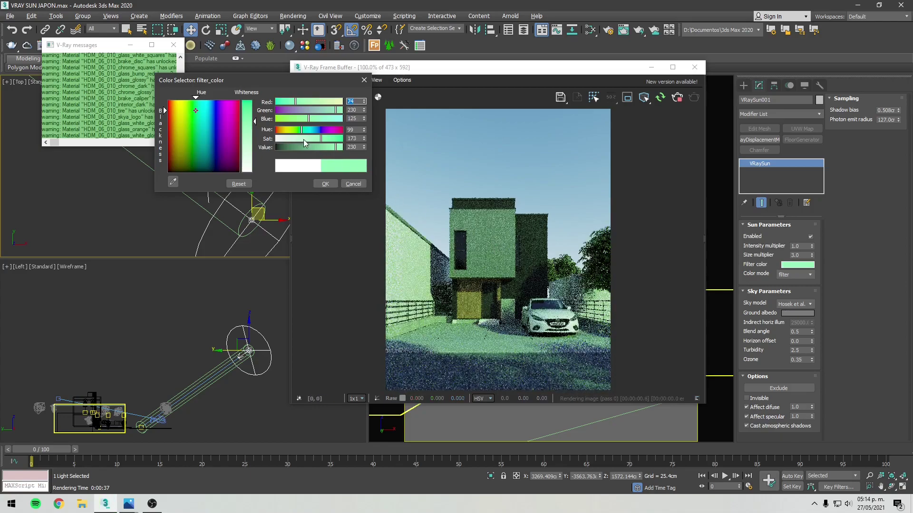
left_click_drag(284, 132, 279, 132)
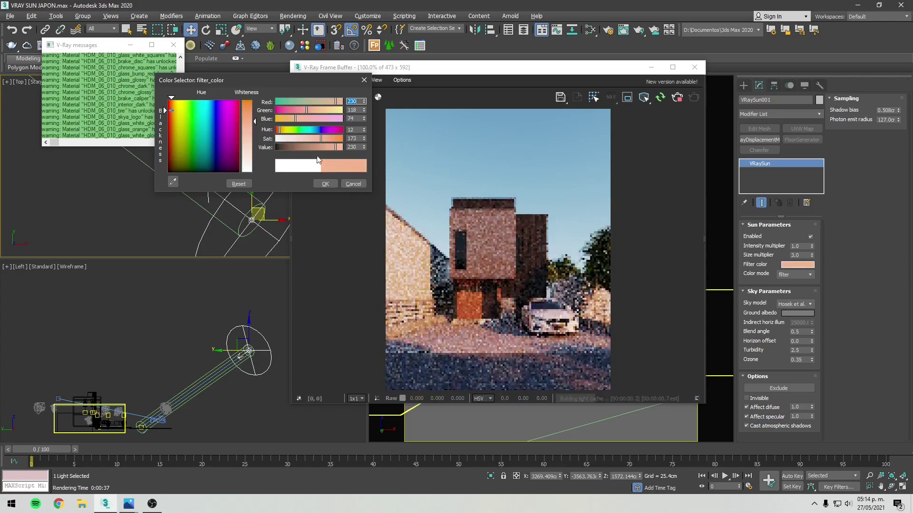
left_click(333, 130)
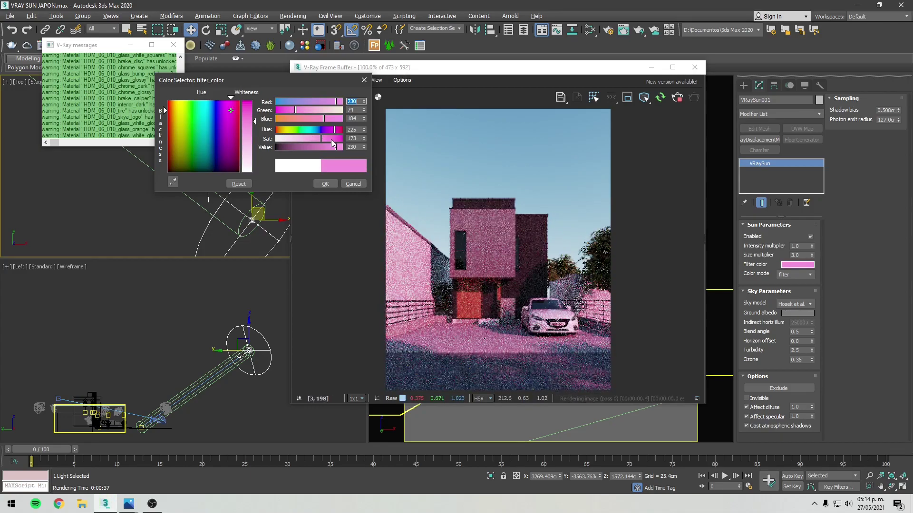
left_click(353, 184)
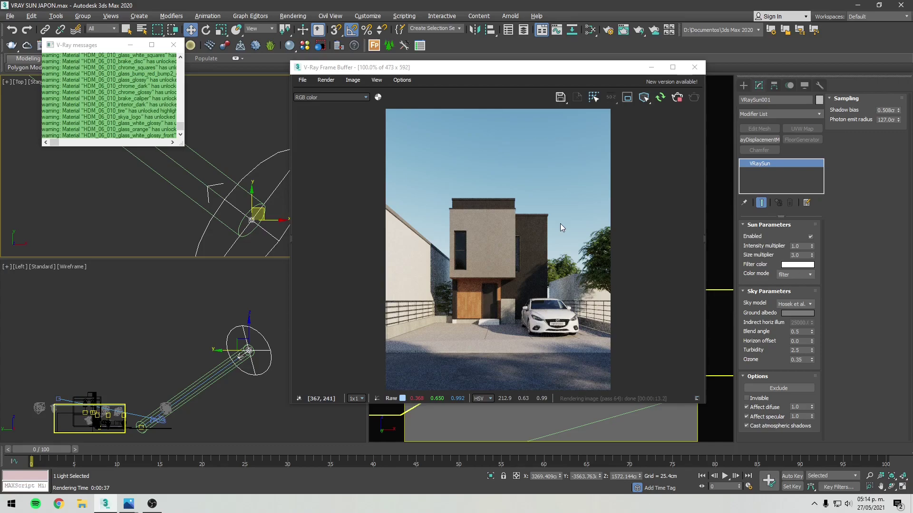
Try the direct and override color modes on the VRaySun, and return it to filter mode.
left_click(793, 275)
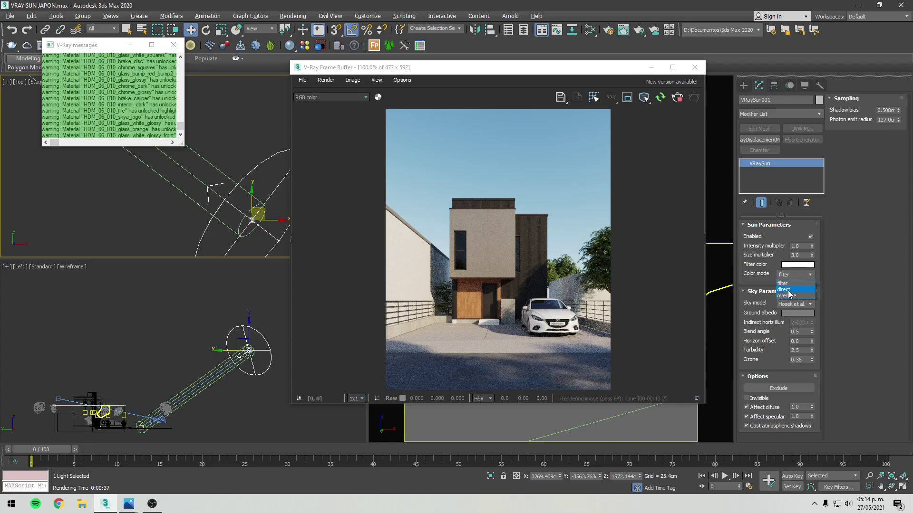
left_click(787, 290)
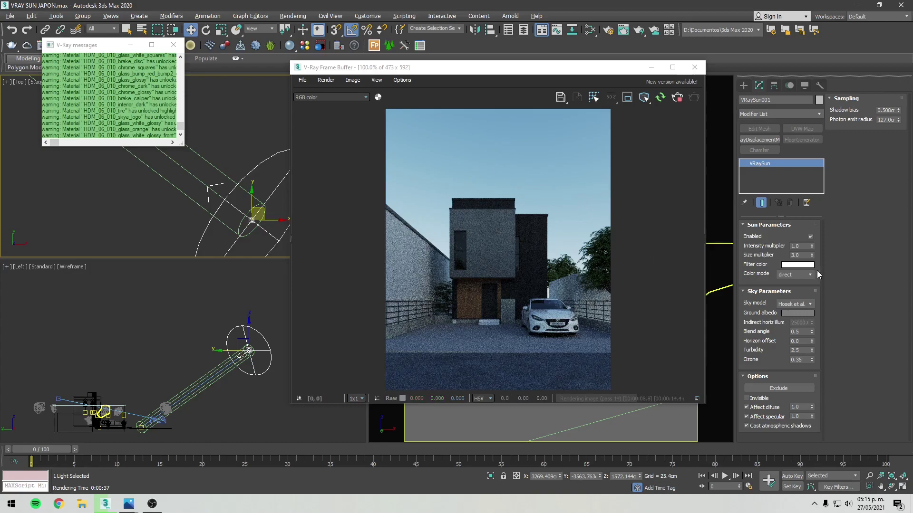
left_click(786, 278)
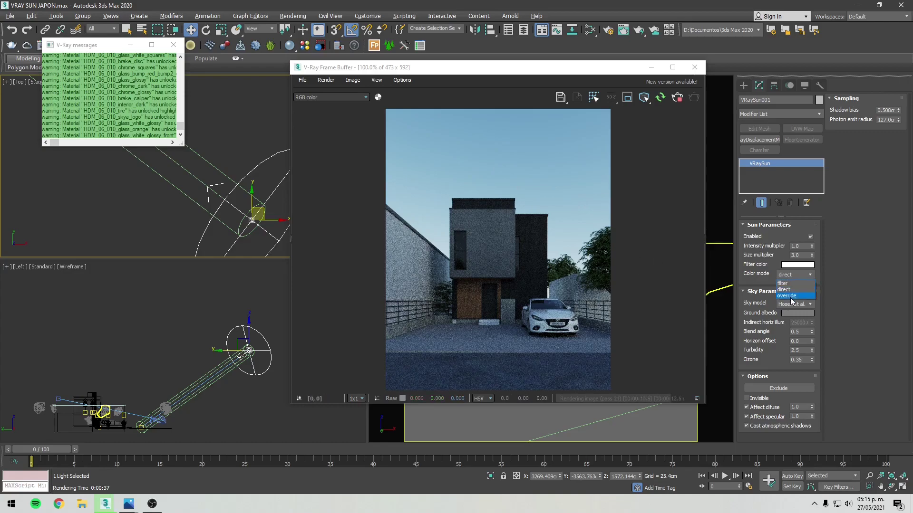
left_click(786, 296)
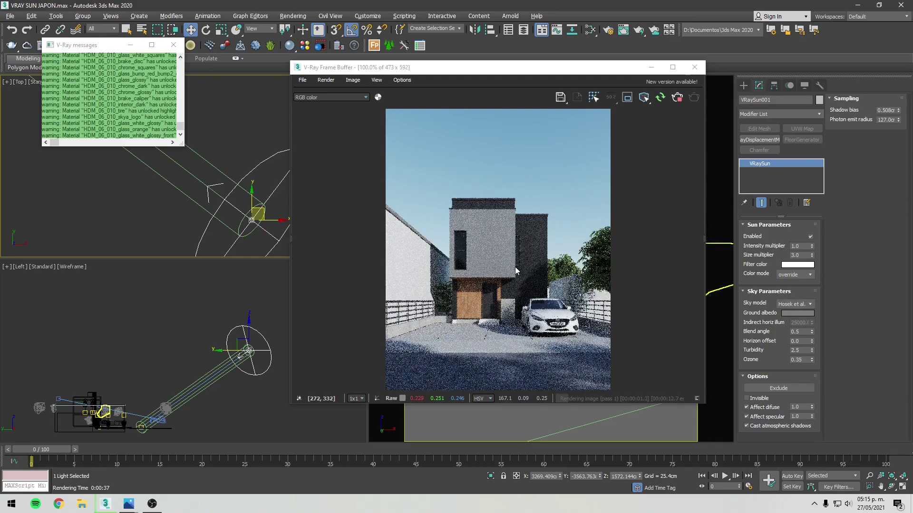
left_click(787, 276)
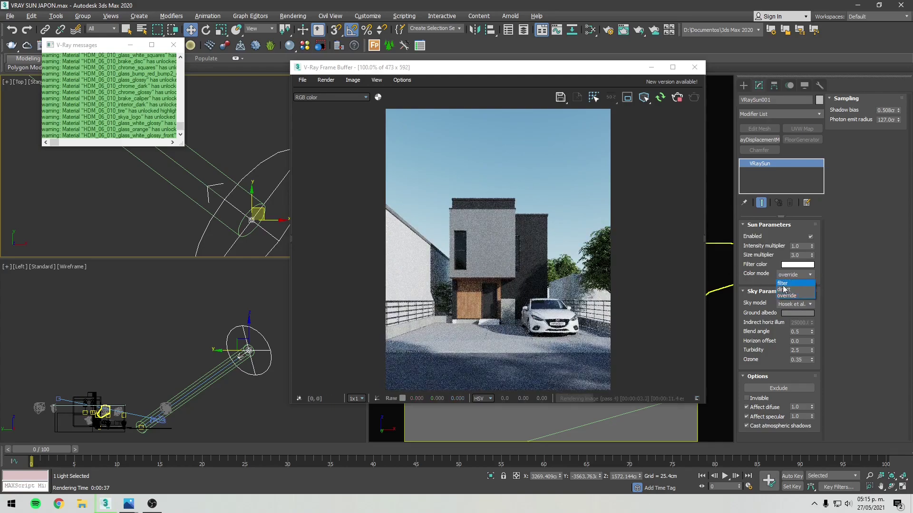
left_click(761, 279)
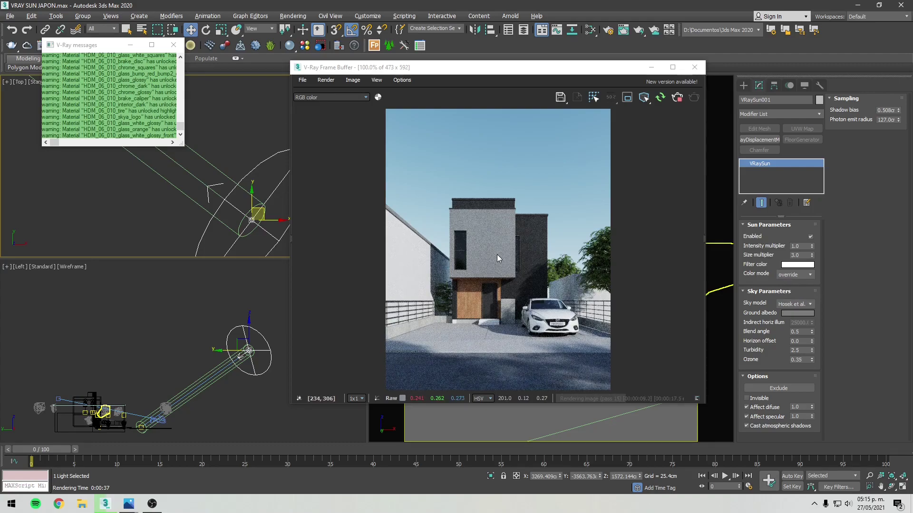
left_click(794, 276)
left_click(793, 284)
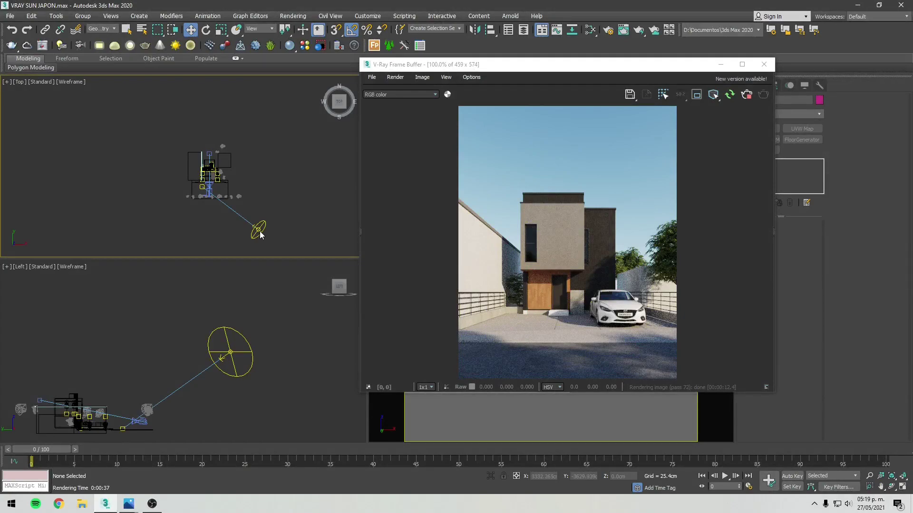
Restrict selection to lights and move the VRaySun behind the house in the top view.
left_click(108, 30)
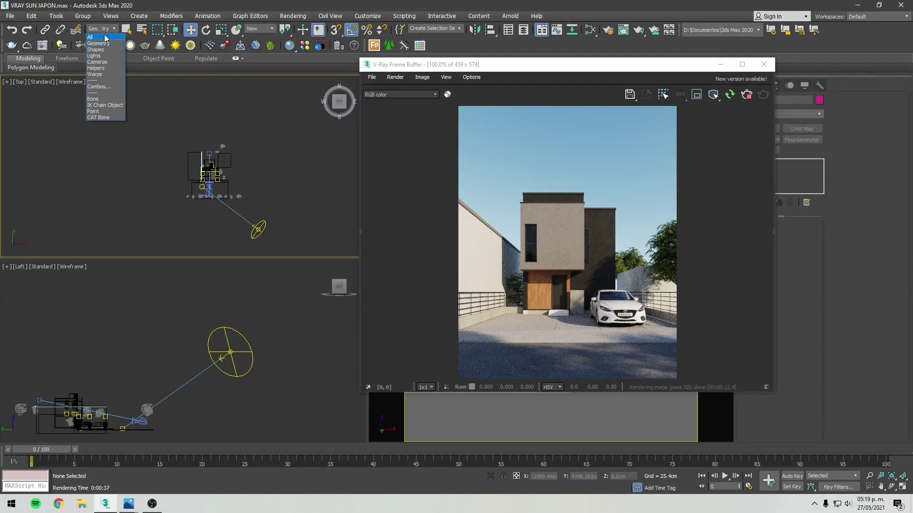
left_click(94, 56)
left_click(256, 229)
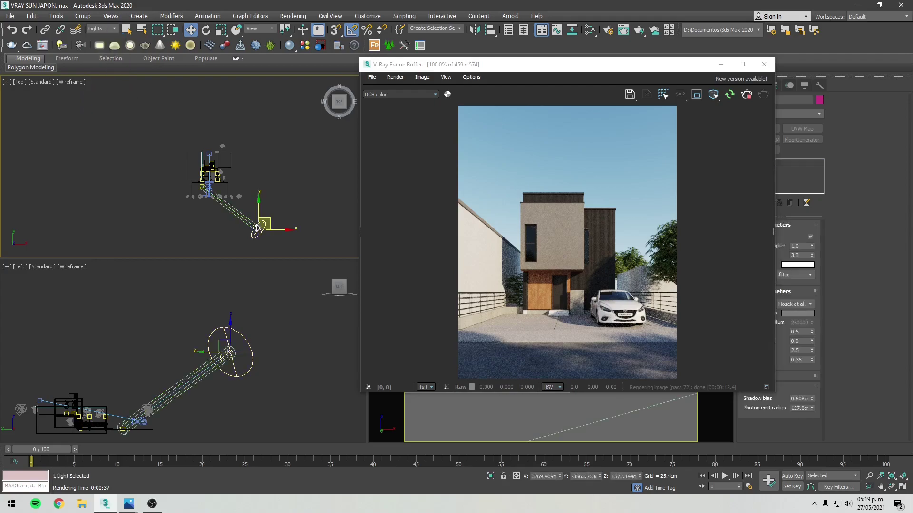
left_click_drag(256, 228, 232, 97)
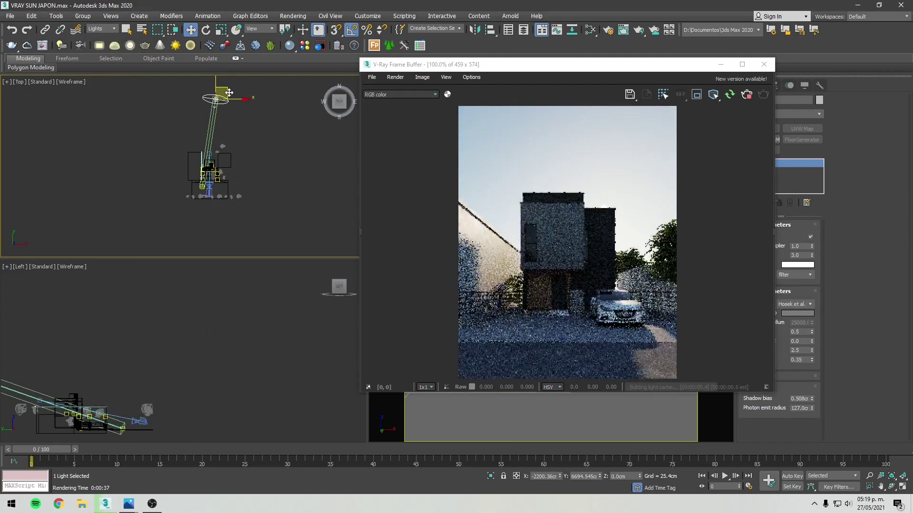
Restrict selection to geometry and hide all scene objects except the car.
scroll(233, 154, "up", 2)
scroll(232, 155, "down", 1)
left_click_drag(141, 127, 279, 225)
scroll(207, 187, "up", 3)
scroll(207, 187, "down", 2)
left_click(101, 28)
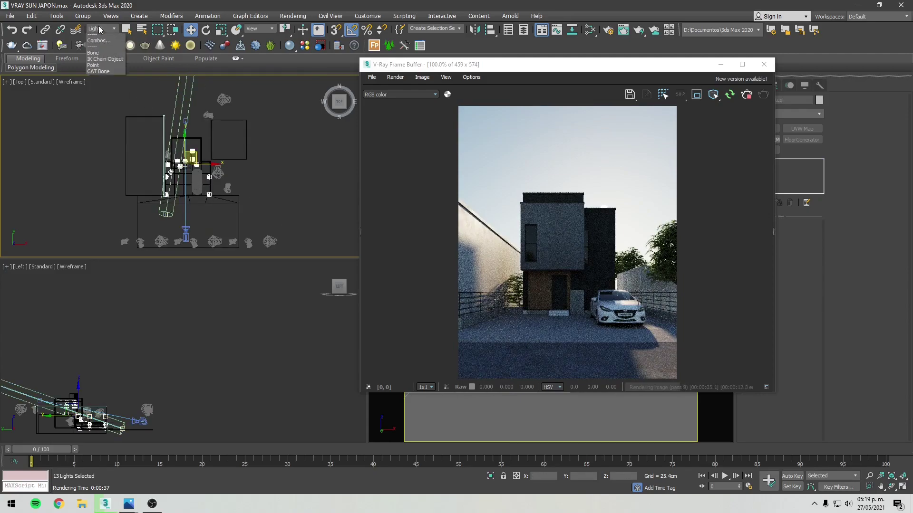
left_click(99, 44)
scroll(151, 127, "down", 3)
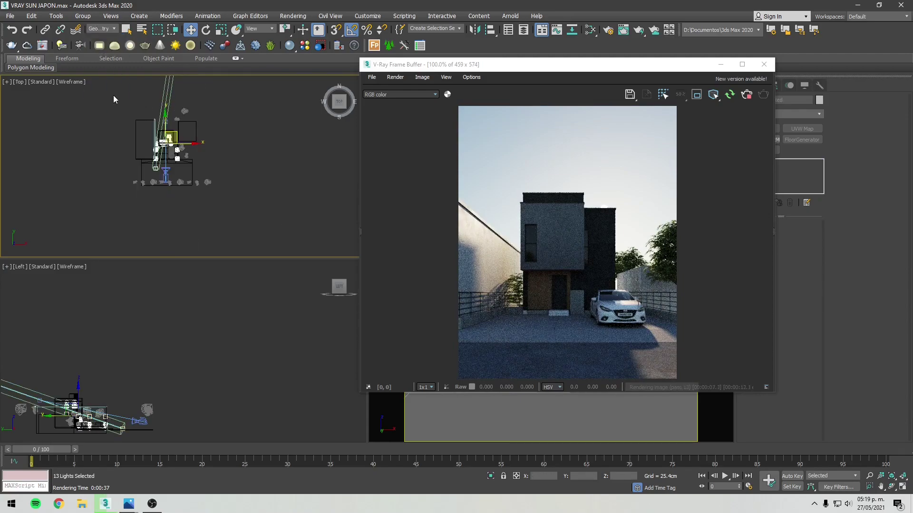
left_click_drag(263, 231, 264, 231)
scroll(170, 157, "up", 5)
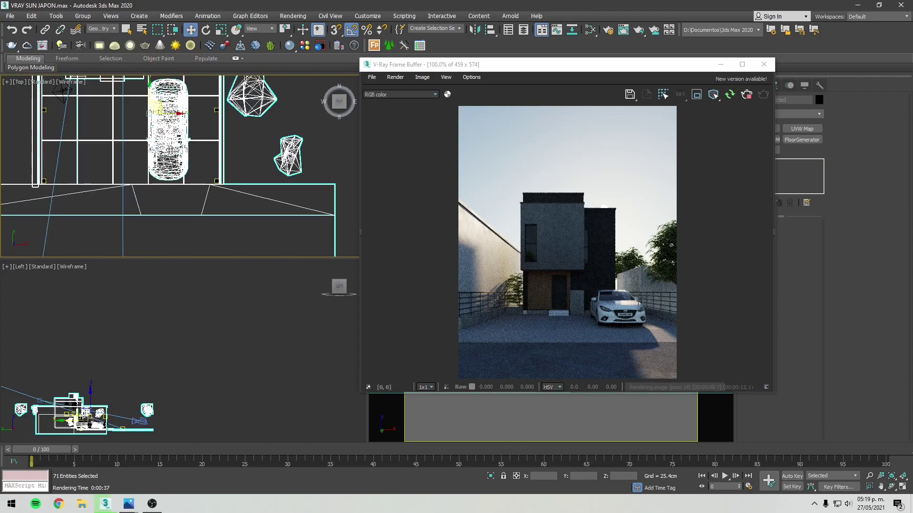
left_click(170, 150, "alt")
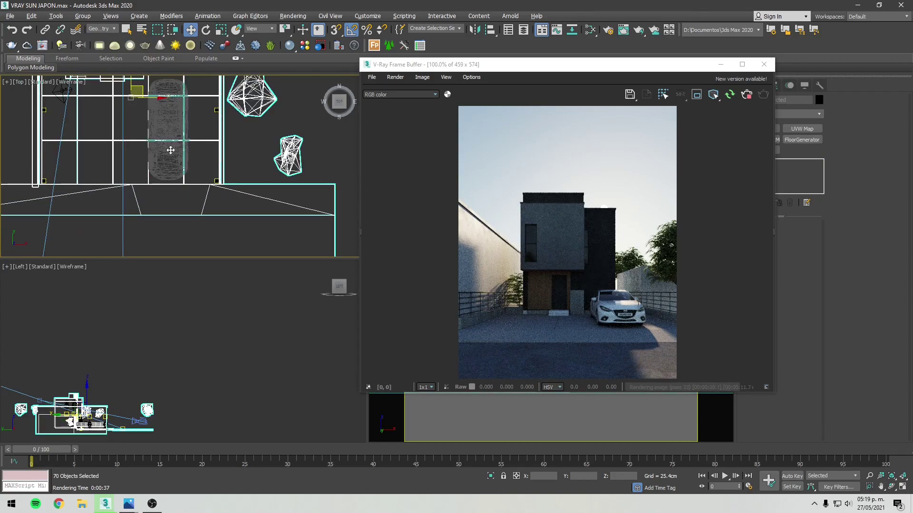
right_click(204, 183)
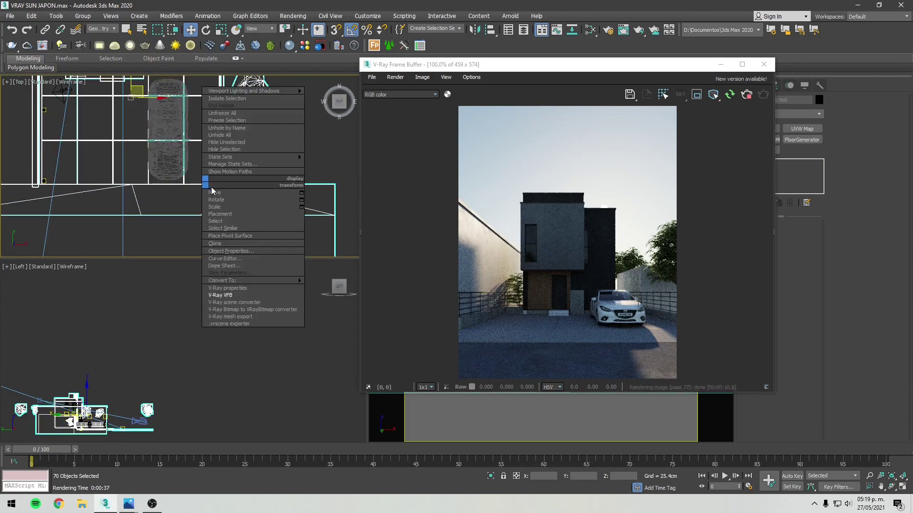
left_click(224, 149)
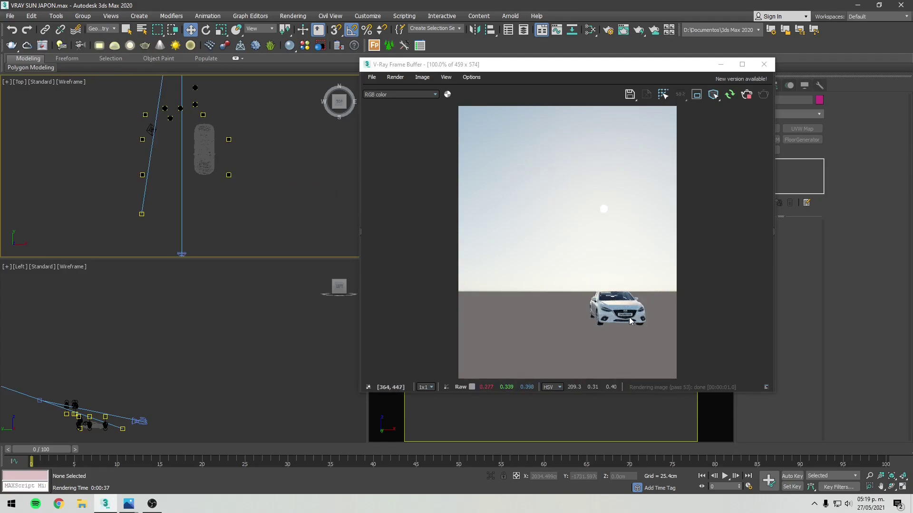
Restrict selection to lights, select the VRaySun and set its sky model to Improved.
scroll(228, 210, "down", 5)
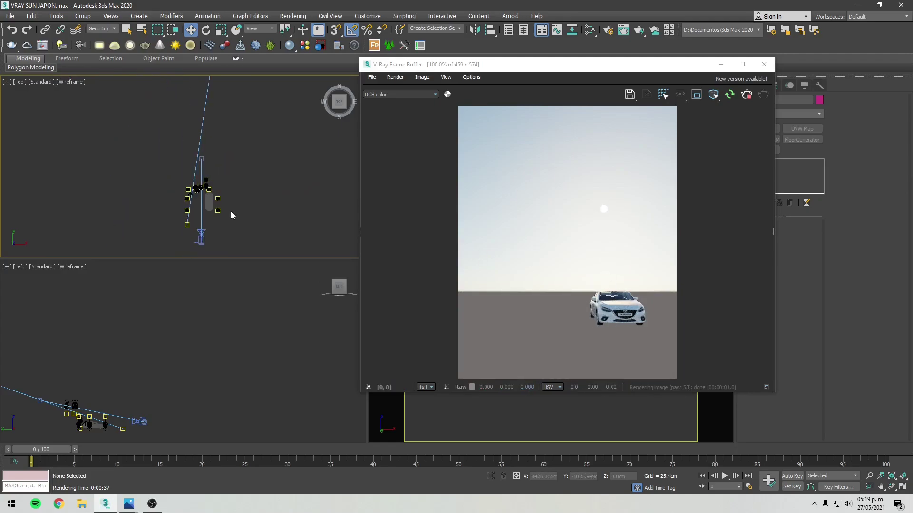
scroll(221, 197, "down", 4)
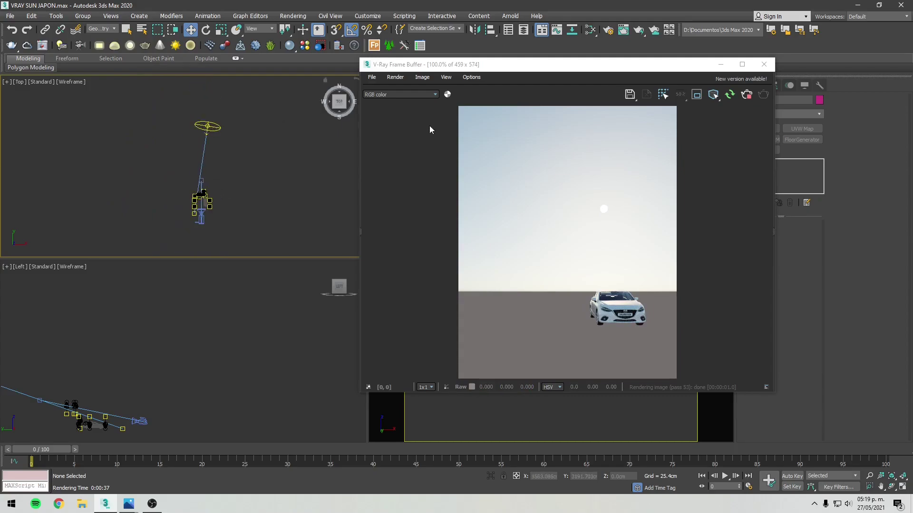
left_click(101, 28)
left_click(97, 56)
left_click(207, 126)
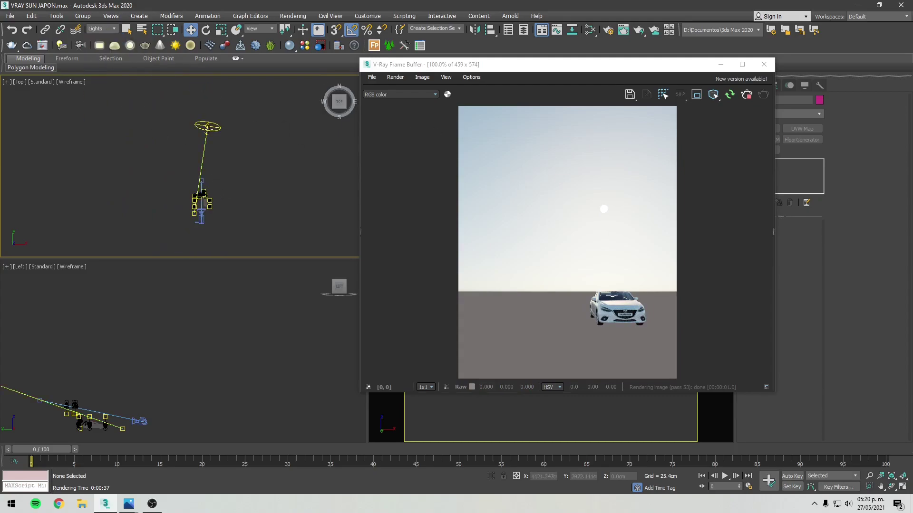
left_click_drag(486, 63, 403, 58)
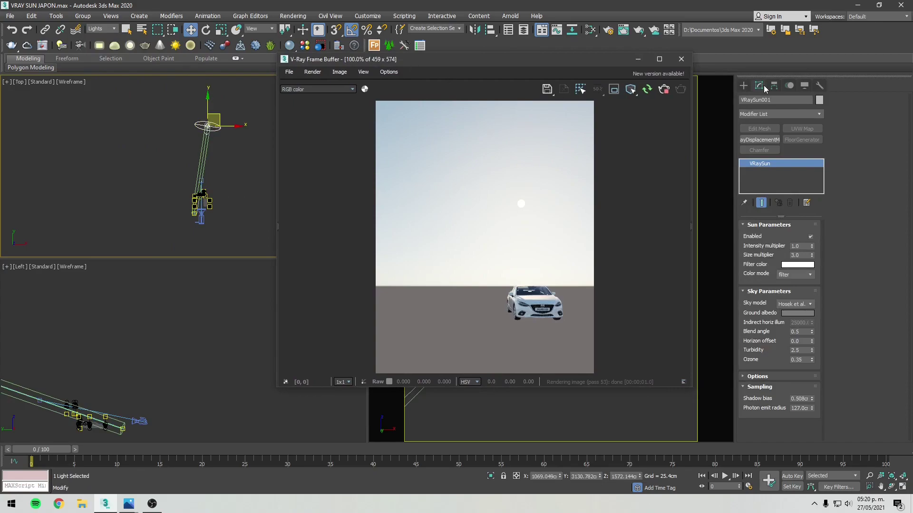
left_click(758, 226)
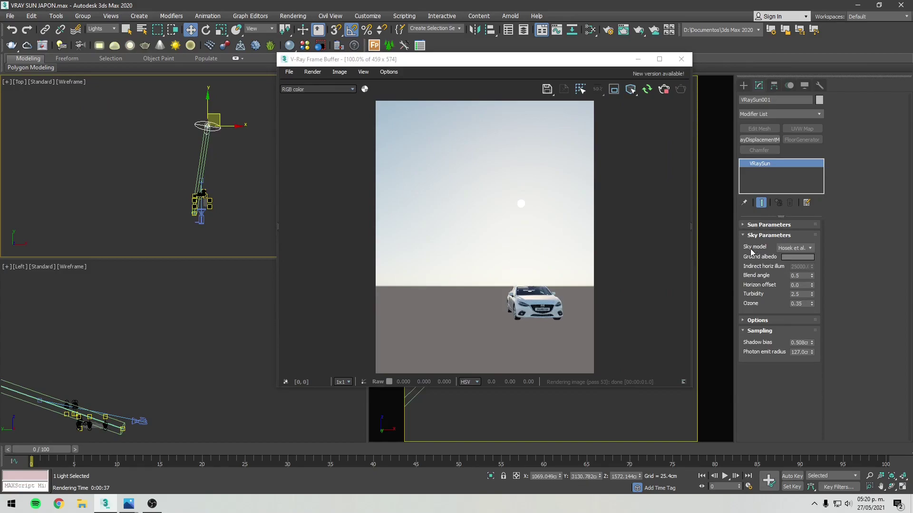
left_click(787, 250)
left_click(788, 282)
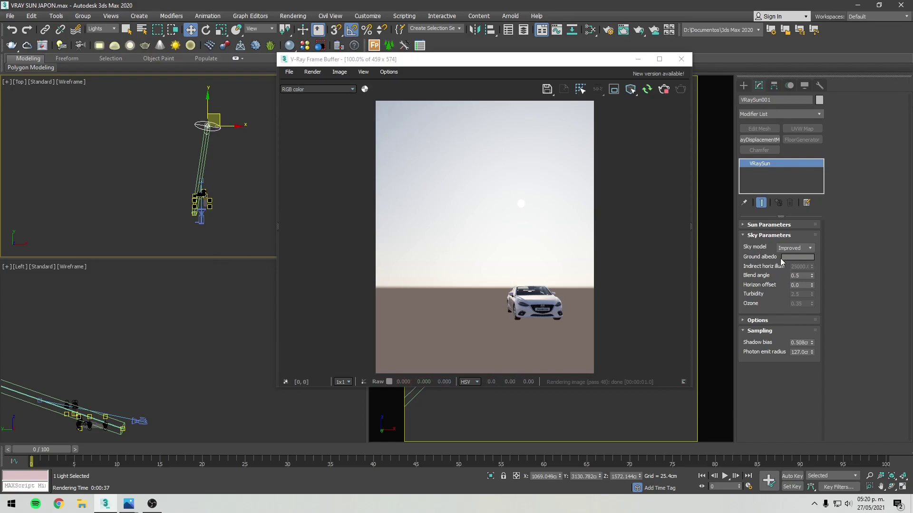
Lower the VRaySun to just above the horizon behind the car in the left view.
middle_click_drag(125, 388, 192, 386)
scroll(193, 386, "down", 4)
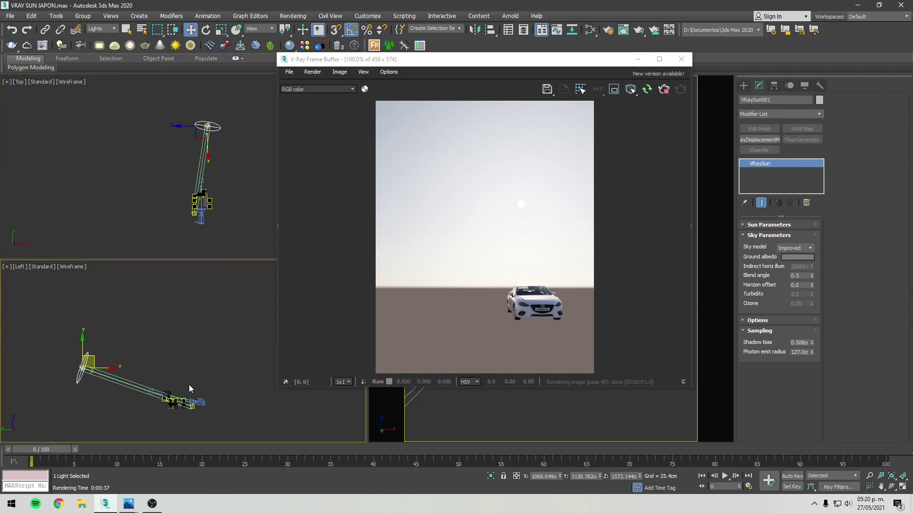
middle_click_drag(110, 364, 168, 367)
left_click_drag(150, 362, 87, 394)
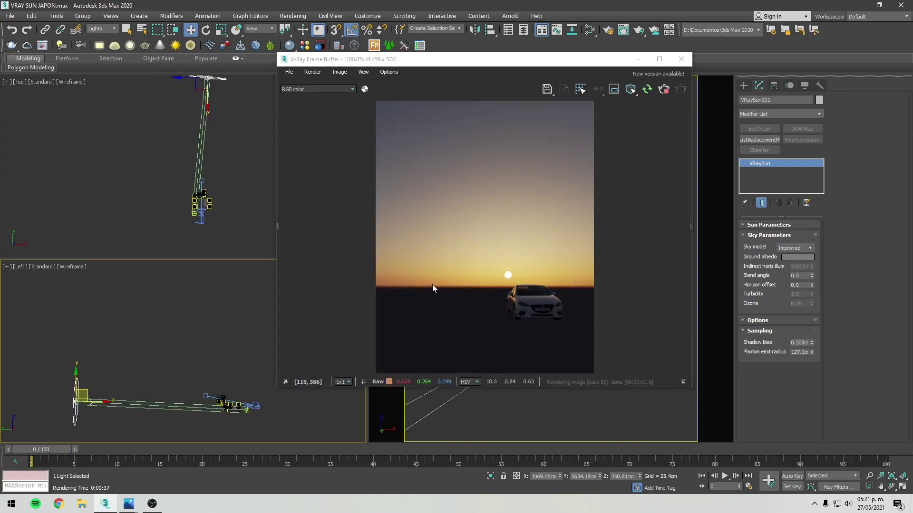
Try the VRaySun high on the camera side, and bring it back low over the horizon behind the car.
scroll(108, 373, "down", 3)
left_click_drag(105, 372, 294, 306)
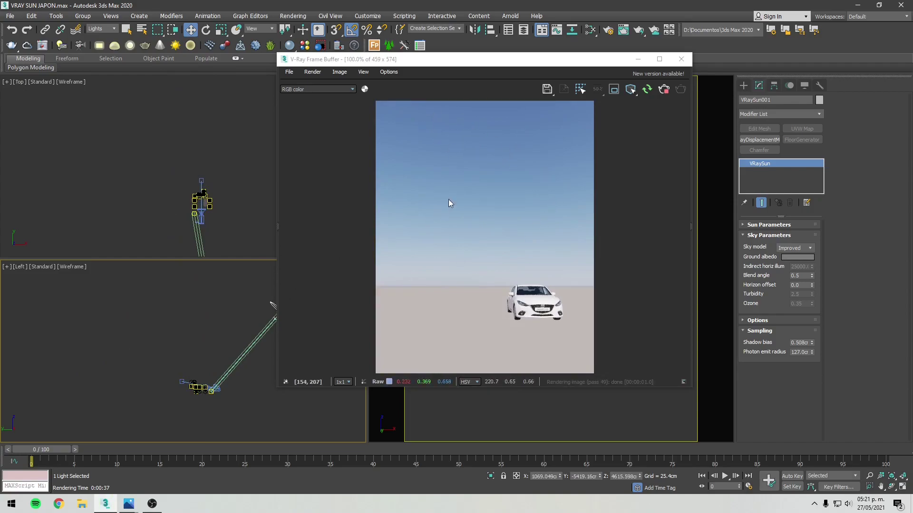
middle_click_drag(264, 301, 228, 318)
left_click_drag(255, 312, 75, 378)
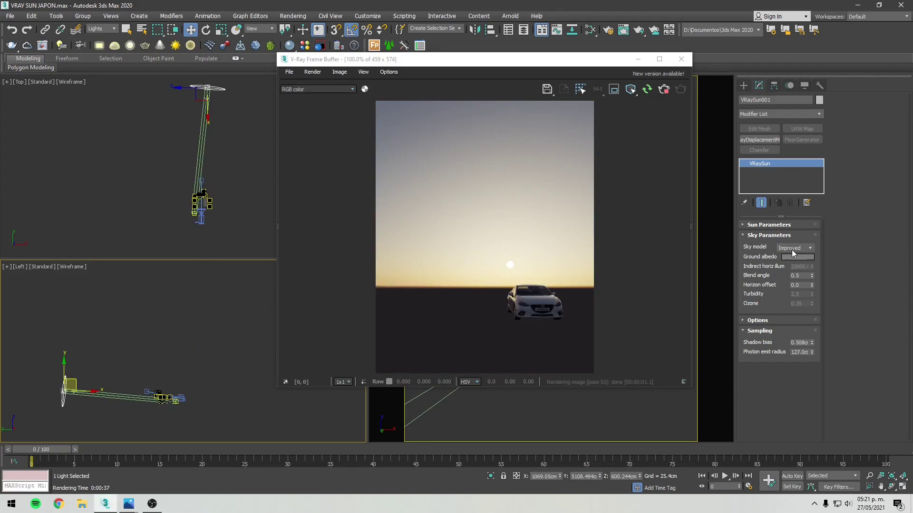
left_click_drag(65, 365, 81, 365)
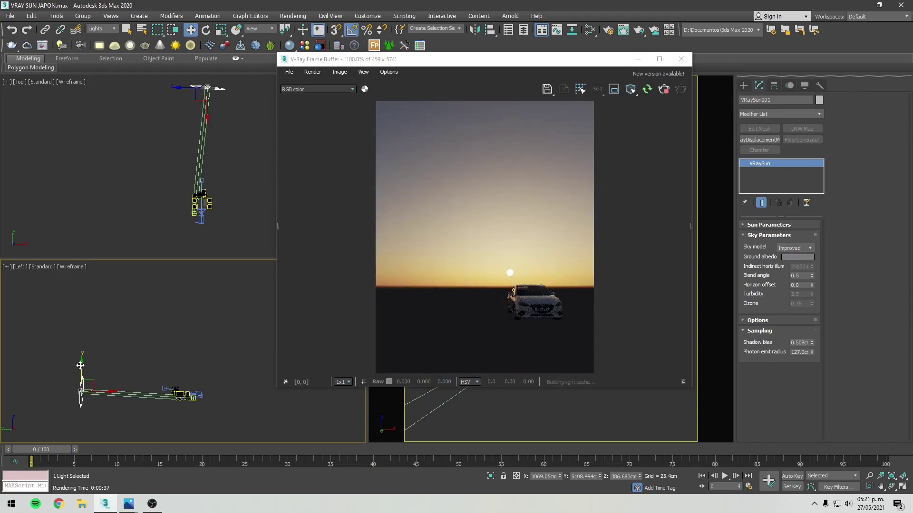
Set the VRaySun's sky model to Preetham et al.
left_click(791, 248)
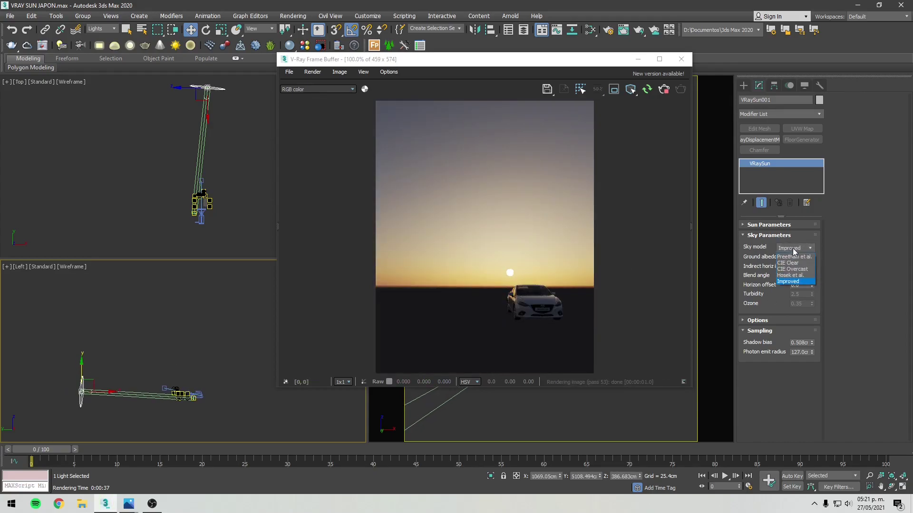
left_click(792, 257)
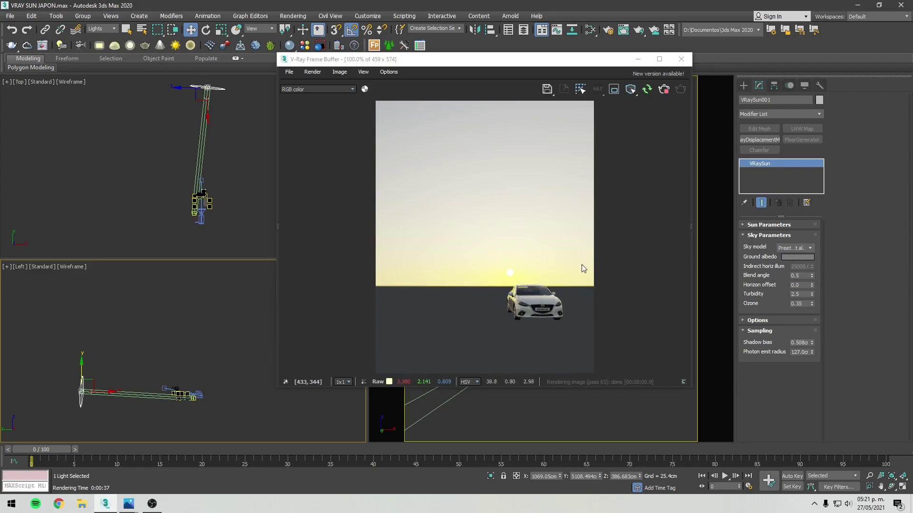
Try the CIE Clear, CIE Overcast and Hosek et al. sky models on the VRaySun.
left_click(800, 248)
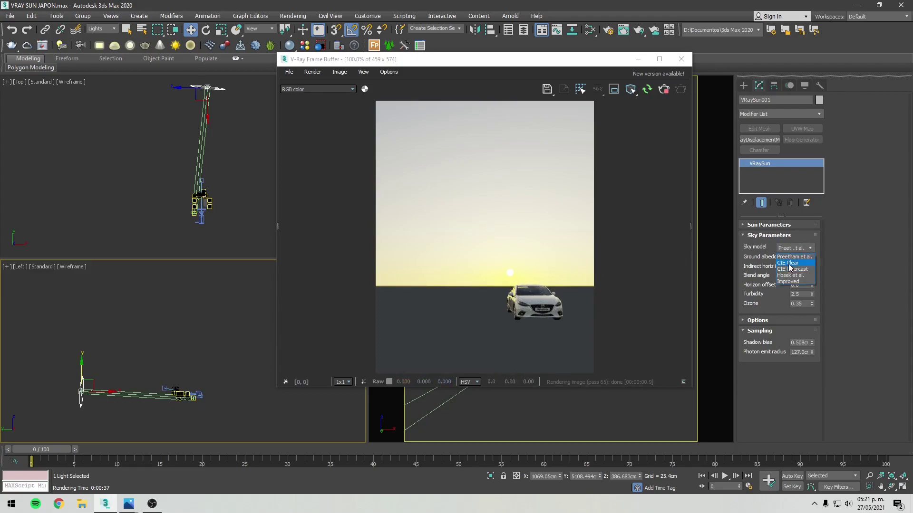
left_click(790, 263)
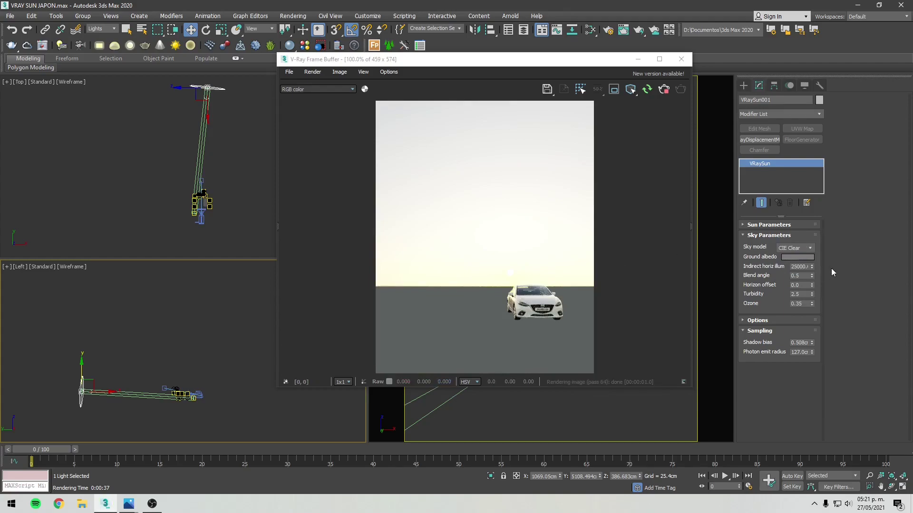
left_click(797, 248)
left_click(792, 268)
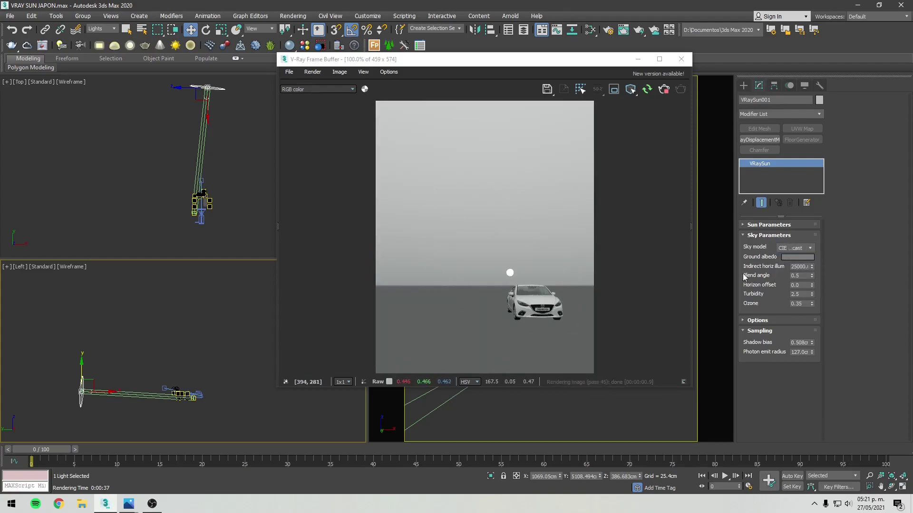
left_click(806, 248)
left_click(793, 276)
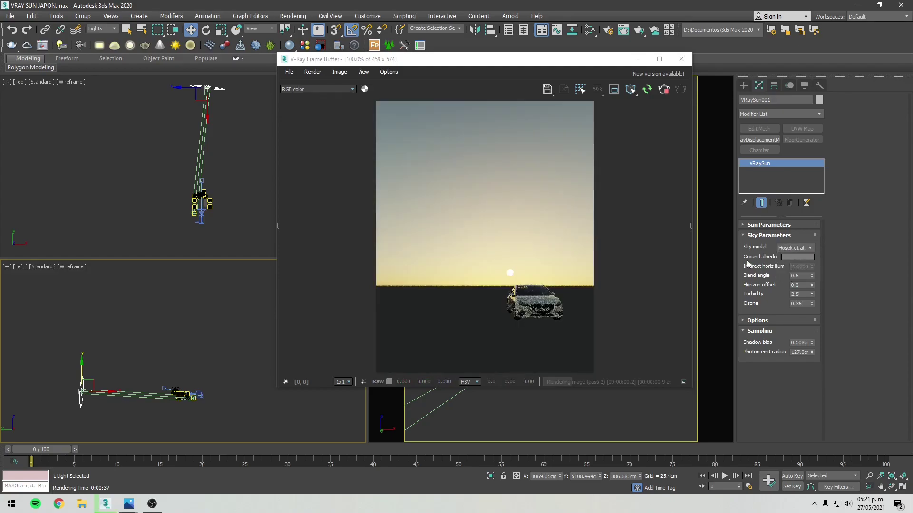
Set the VRaySun's sky model to Improved and inspect the car up close in the render.
left_click(803, 248)
left_click(787, 281)
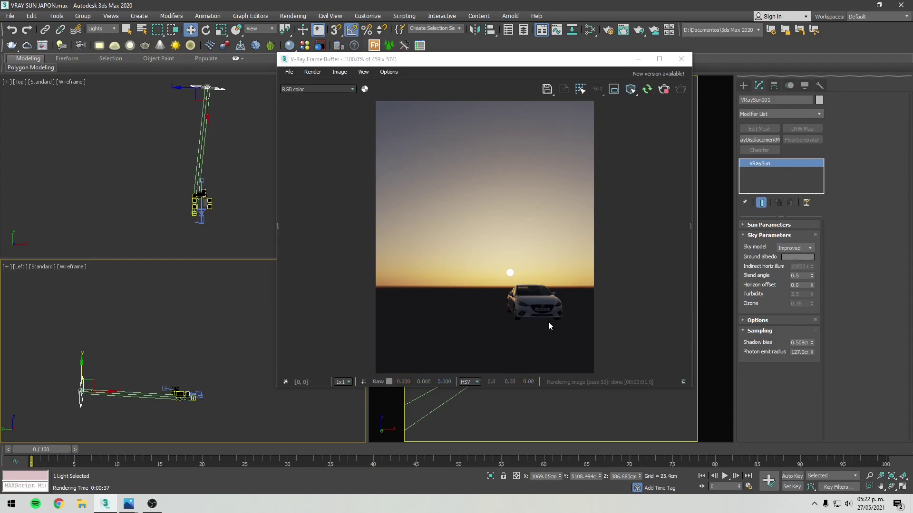
scroll(492, 324, "up", 2)
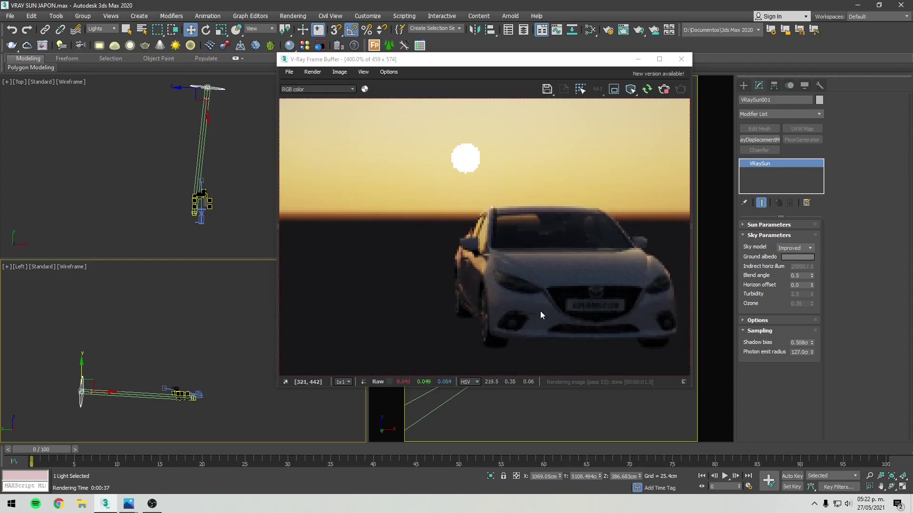
scroll(537, 276, "down", 1)
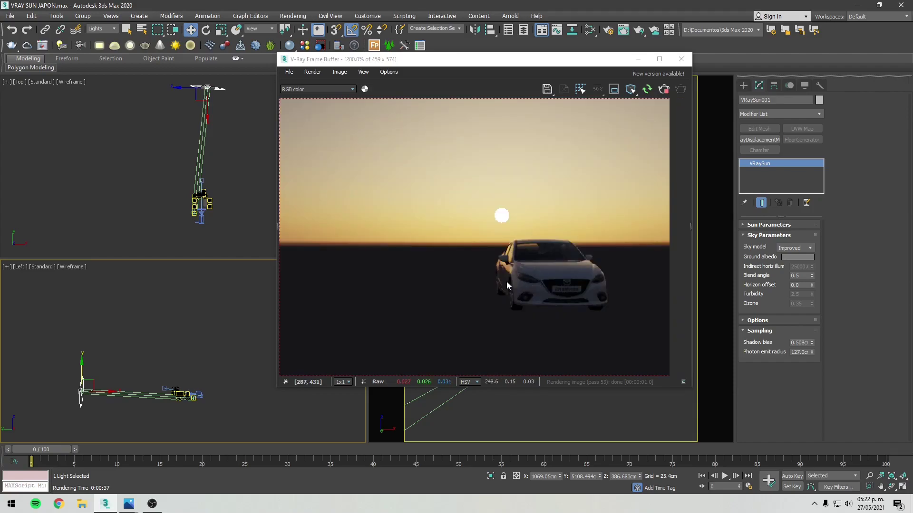
scroll(526, 283, "down", 1)
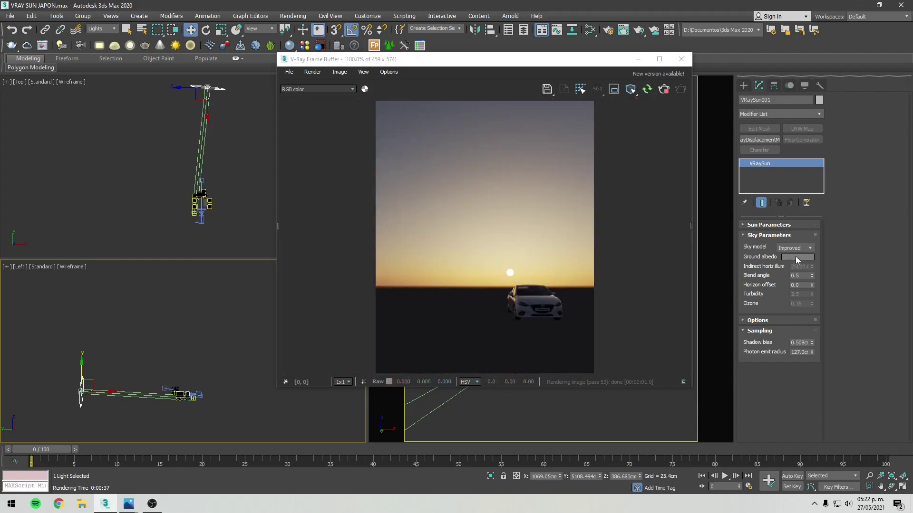
Try a saturated green as the sky's ground albedo and examine its effect around the car in the render.
left_click(795, 258)
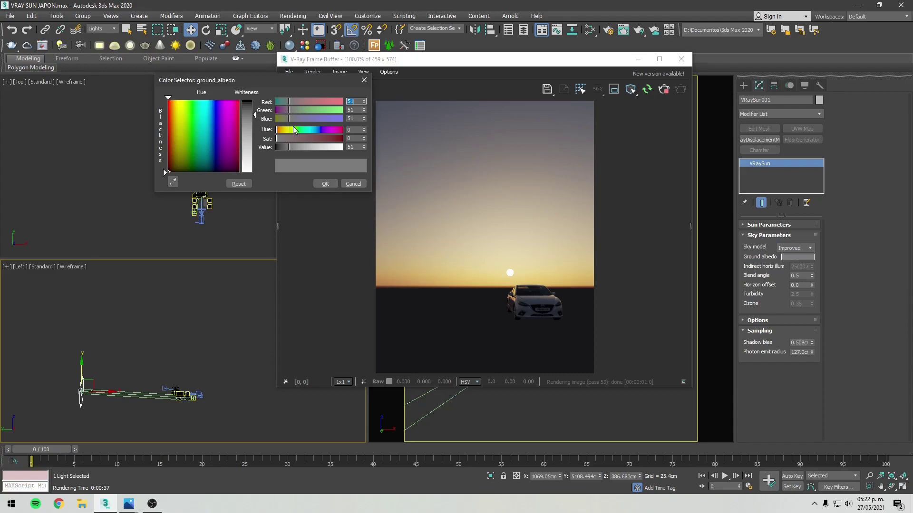
left_click_drag(313, 140, 337, 139)
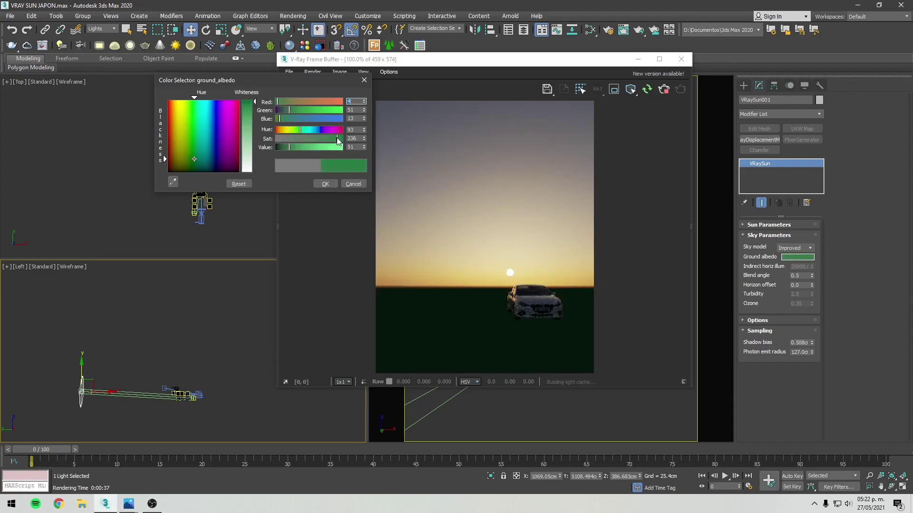
scroll(531, 316, "up", 1)
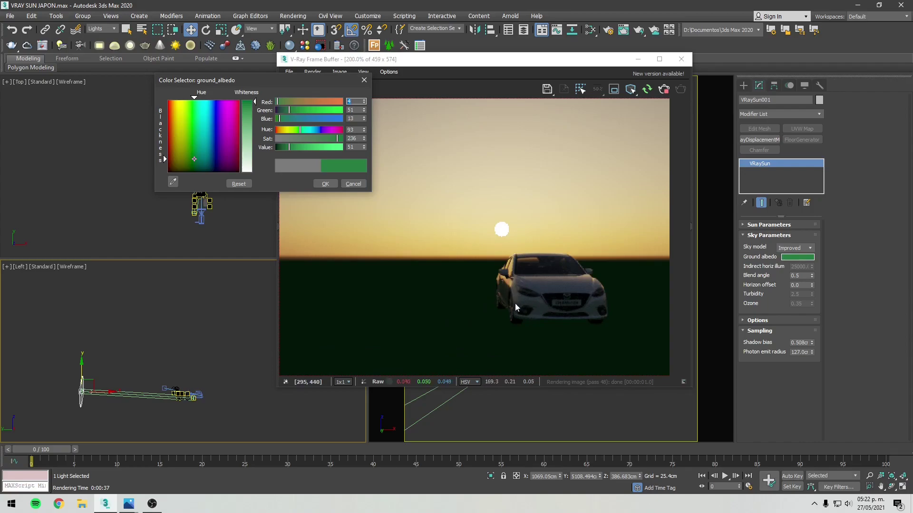
scroll(548, 309, "up", 1)
scroll(550, 307, "down", 1)
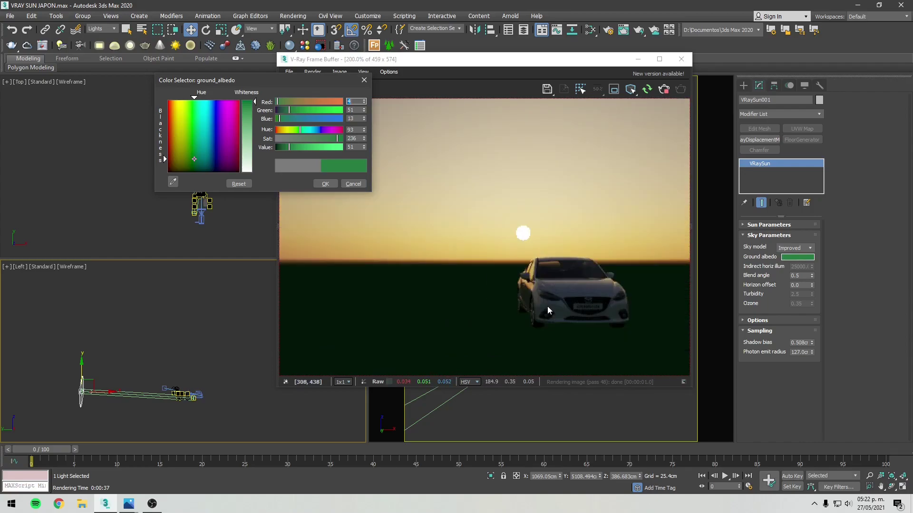
Try a yellow and a saturated red ground albedo in the interactive render.
left_click(178, 116)
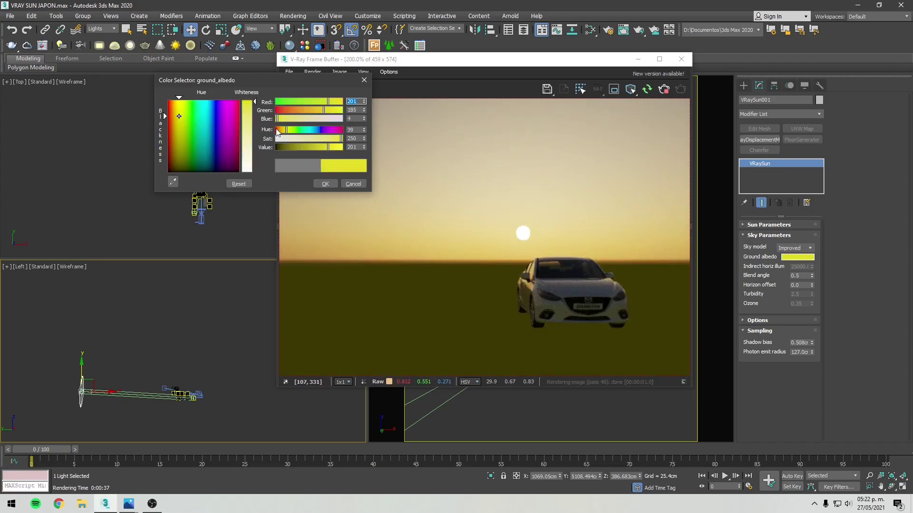
left_click(278, 131)
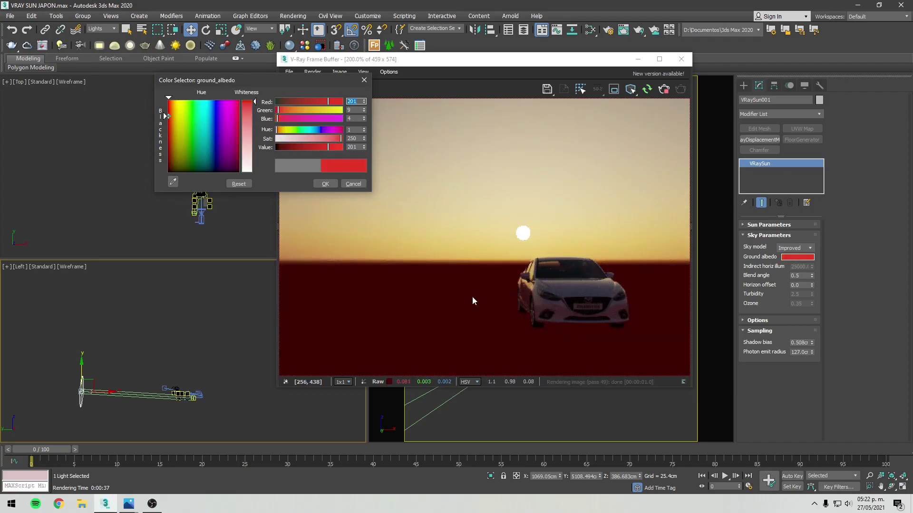
scroll(556, 326, "down", 1)
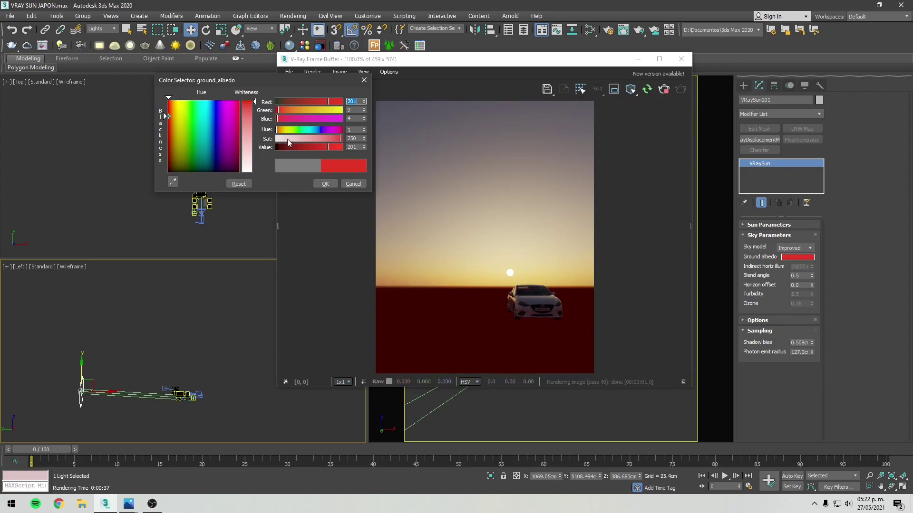
Try ground albedo shades from orange and pale yellow to black and dark olive, and discard the colour change.
left_click(295, 110)
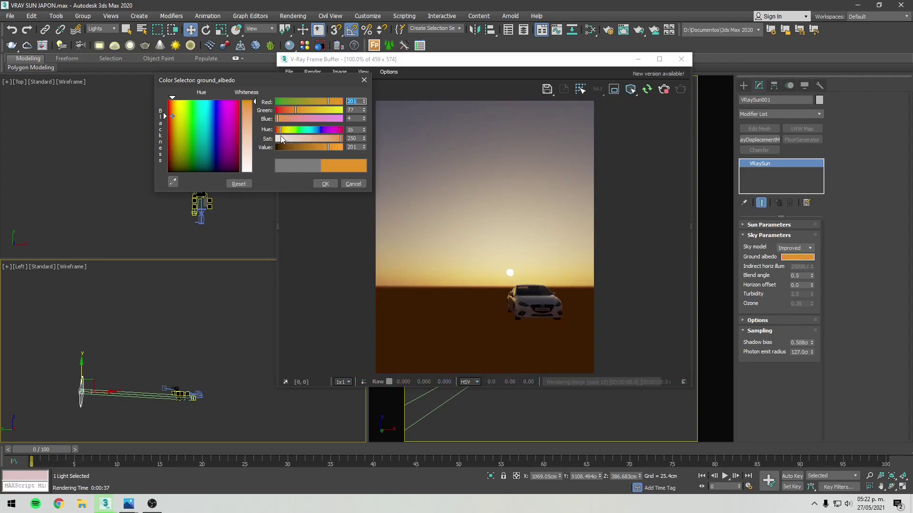
left_click(285, 130)
left_click(304, 138)
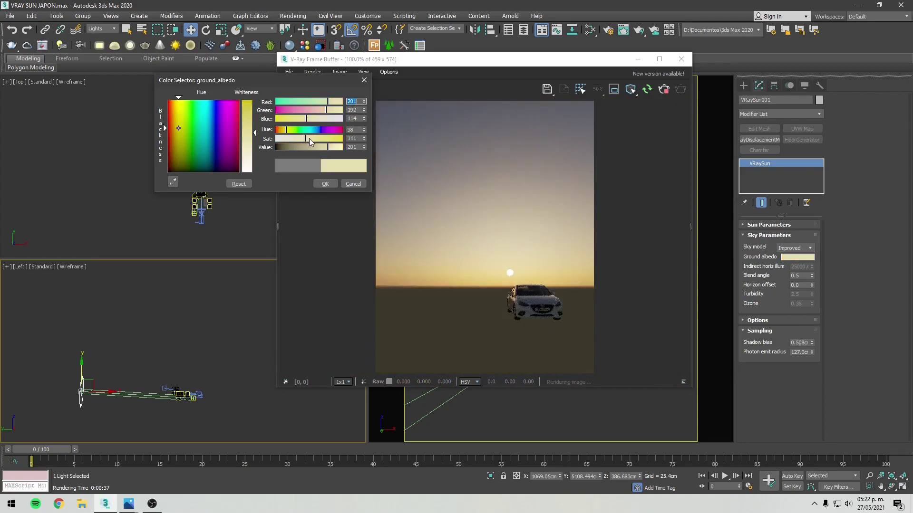
left_click_drag(297, 147, 274, 151)
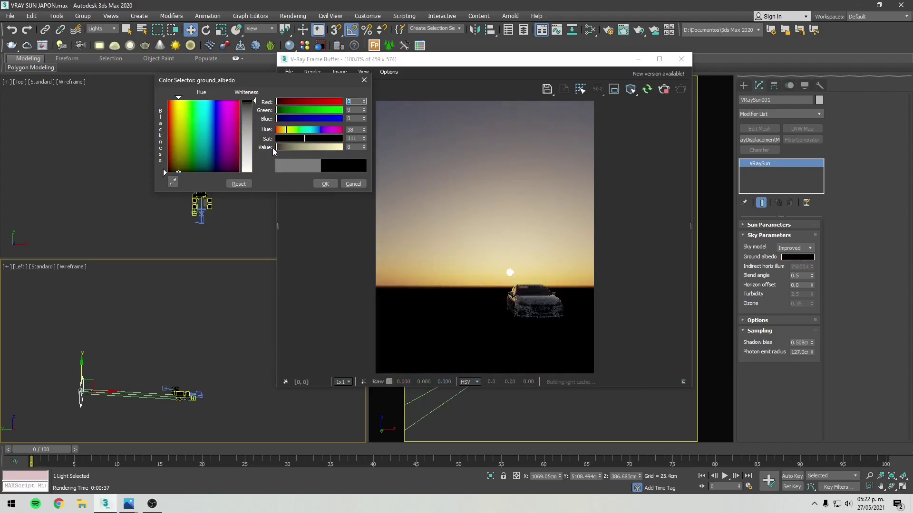
left_click(285, 148)
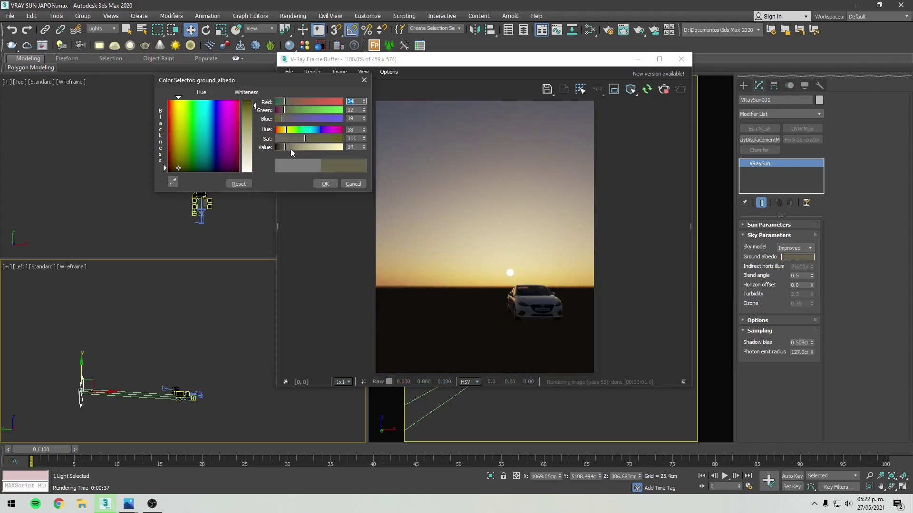
left_click(352, 183)
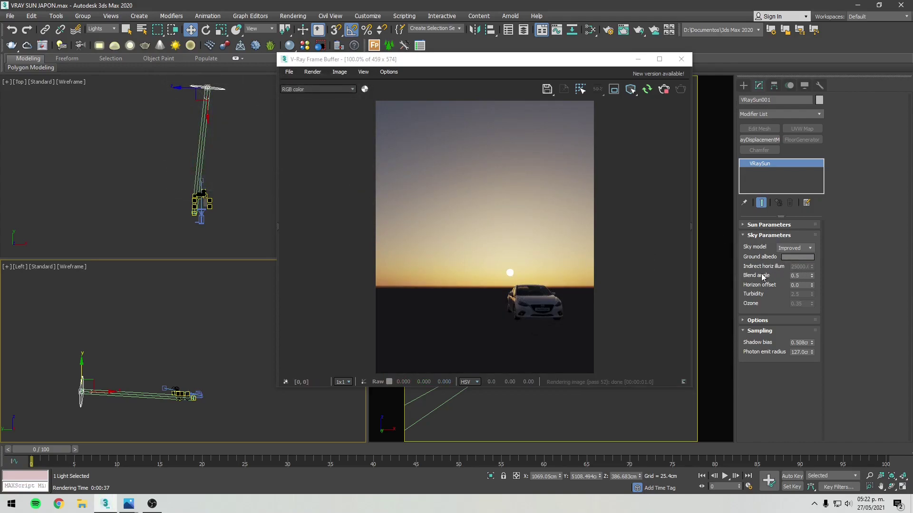
Compare sky blend angles of 45 and 90 with 0.5, and set the blend angle to 15.
double_click(803, 276)
key("Return")
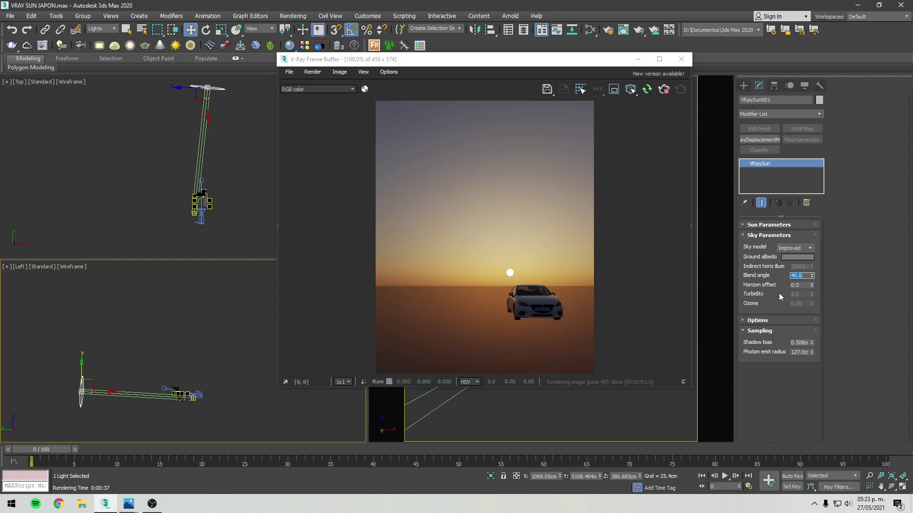
type("0.5")
key("Return")
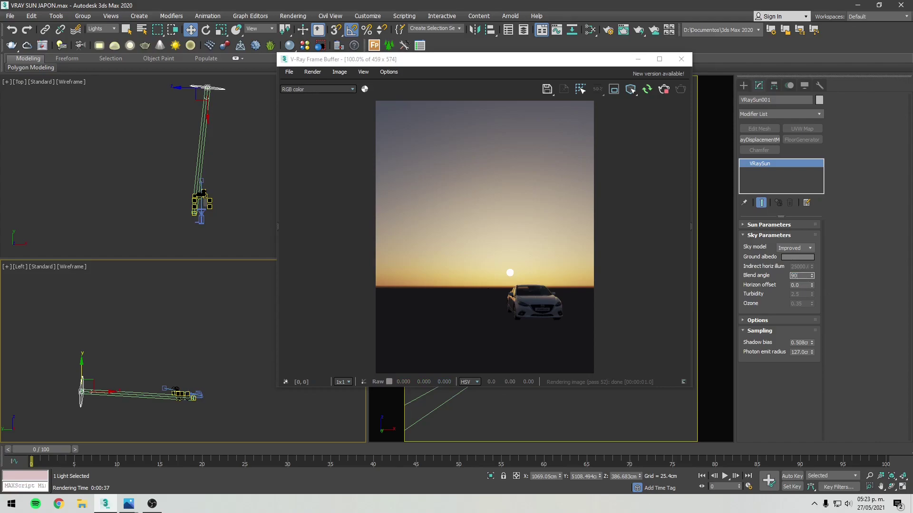
key("Return")
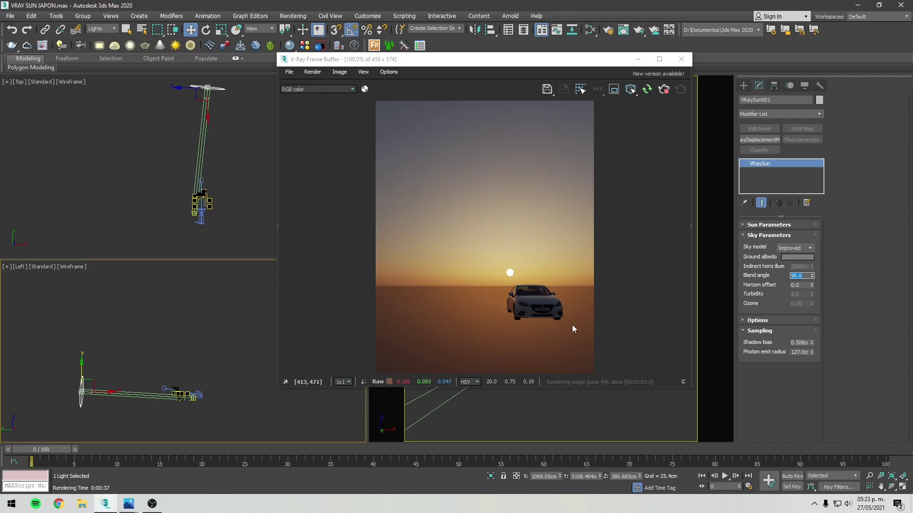
type("0.5")
key("Return")
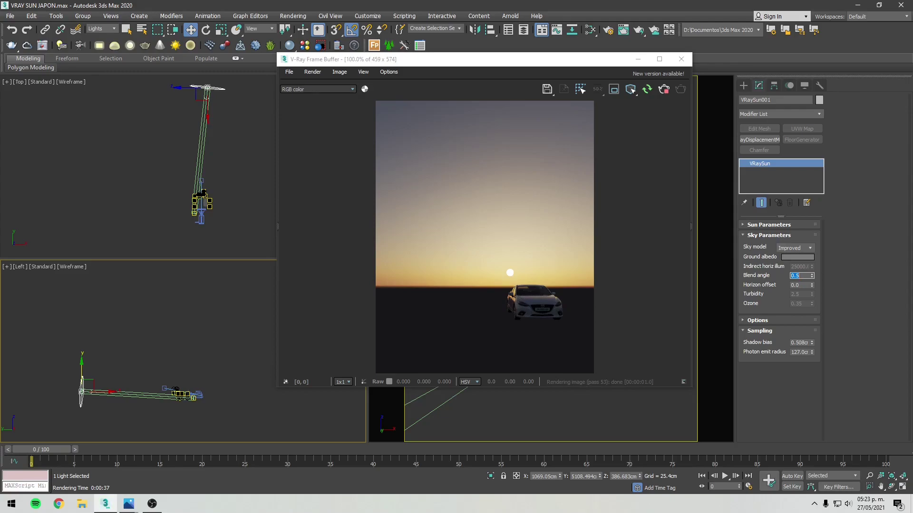
type("15")
key("Return")
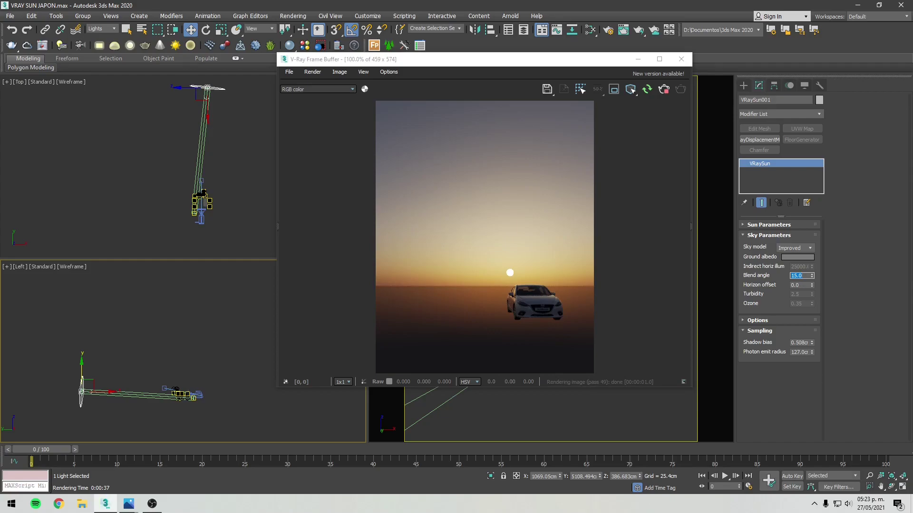
Try sky horizon offsets of 15, 50 and 90, and return the horizon offset to 0.
left_click(766, 285)
double_click(803, 285)
type("15")
key("Return")
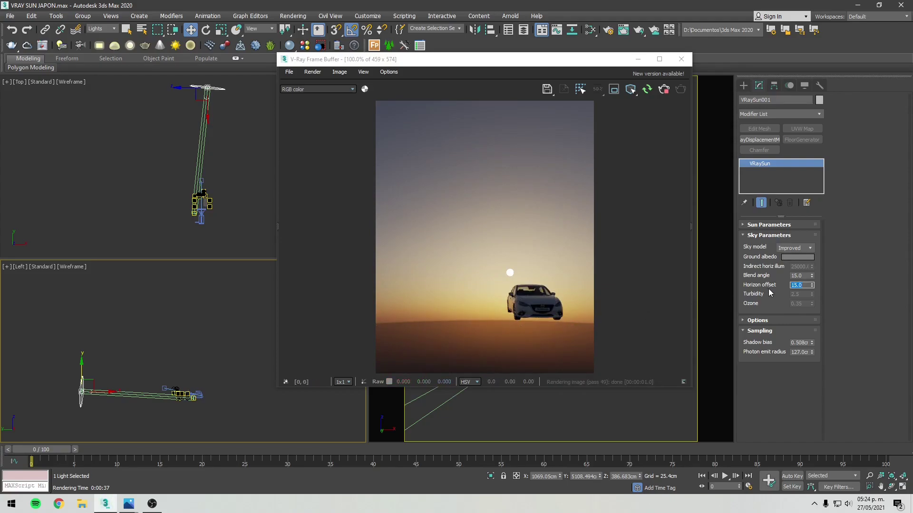
type("50")
key("Return")
type("90")
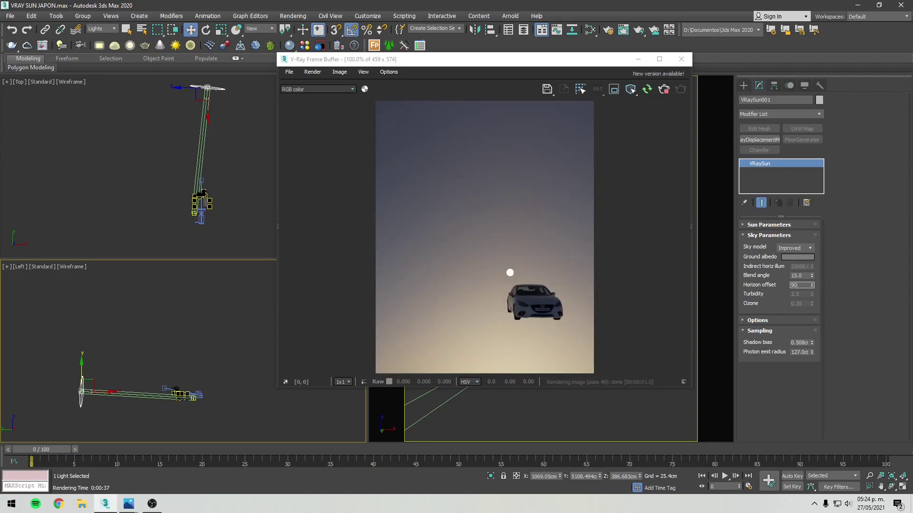
key("Return")
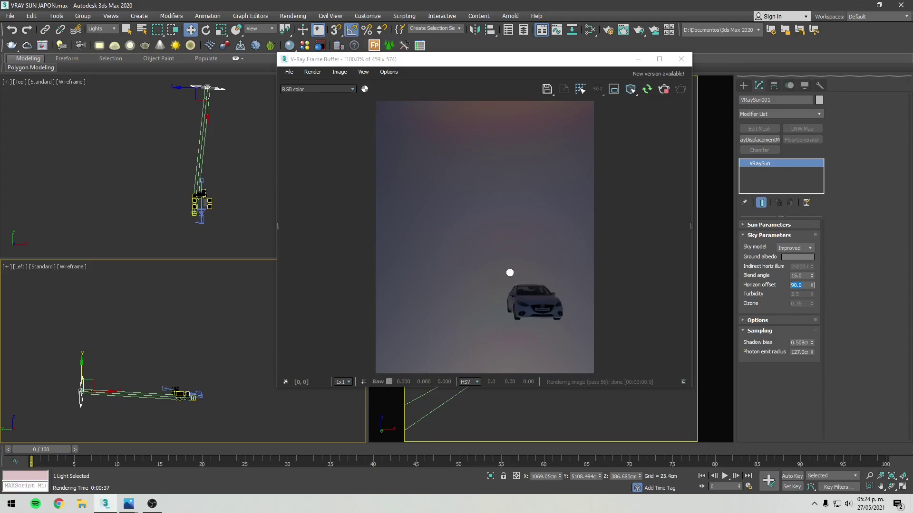
type("15")
key("Return")
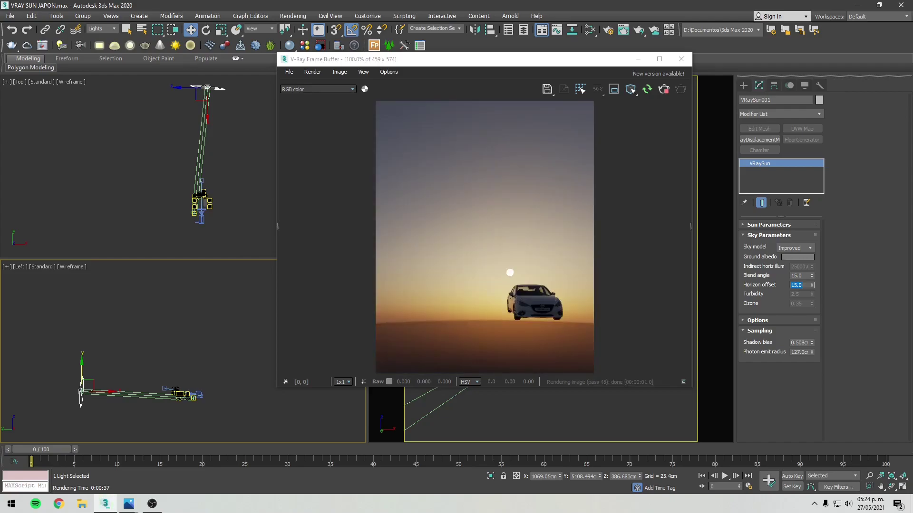
type("0")
key("Return")
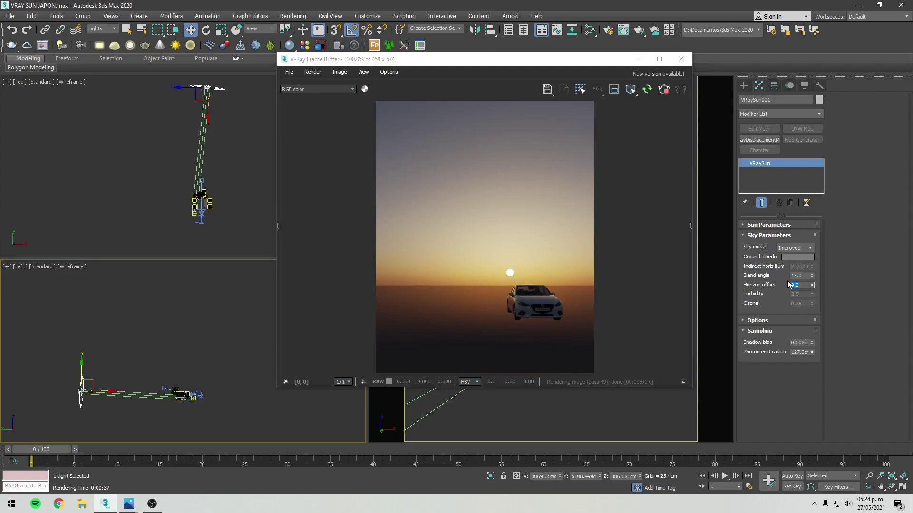
Deselect the sun and unhide all the hidden scene objects.
left_click(230, 162)
right_click(230, 162)
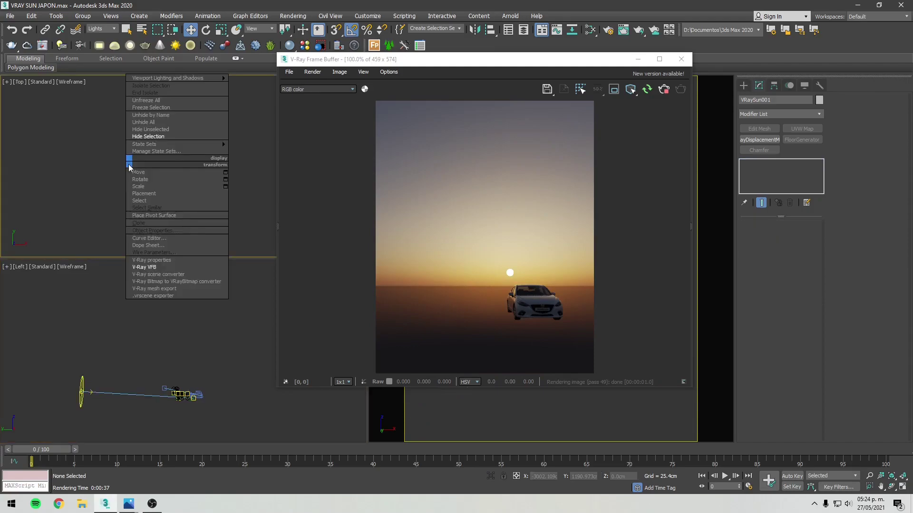
left_click(144, 122)
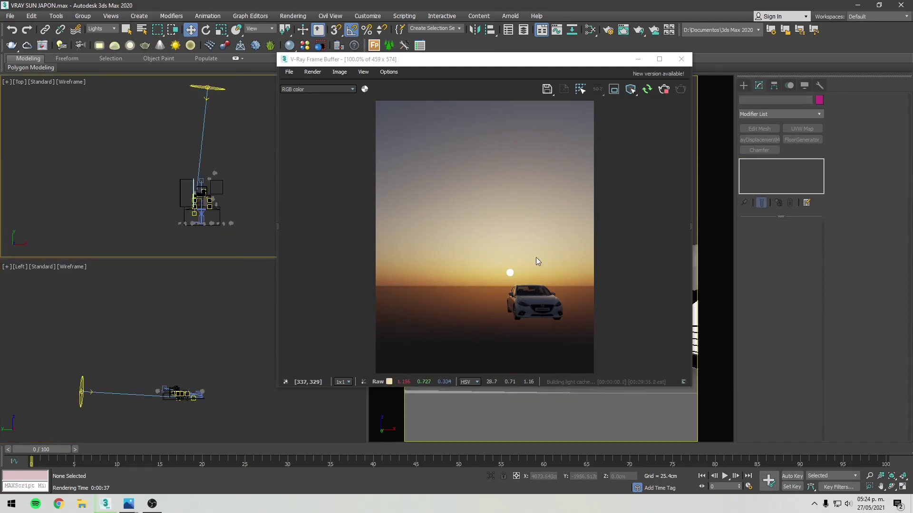
Move the VRaySun to the front-right of the house in the top view and raise it well above the roof in the left view.
left_click(208, 87)
scroll(210, 90, "down", 2)
middle_click_drag(209, 91, 198, 103)
left_click_drag(198, 105, 234, 229)
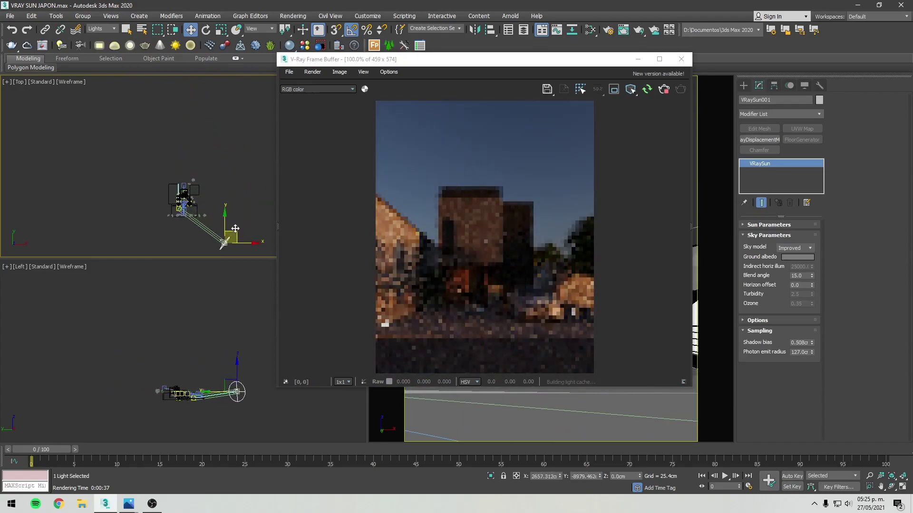
middle_click_drag(233, 396, 224, 397)
left_click_drag(226, 376, 229, 337)
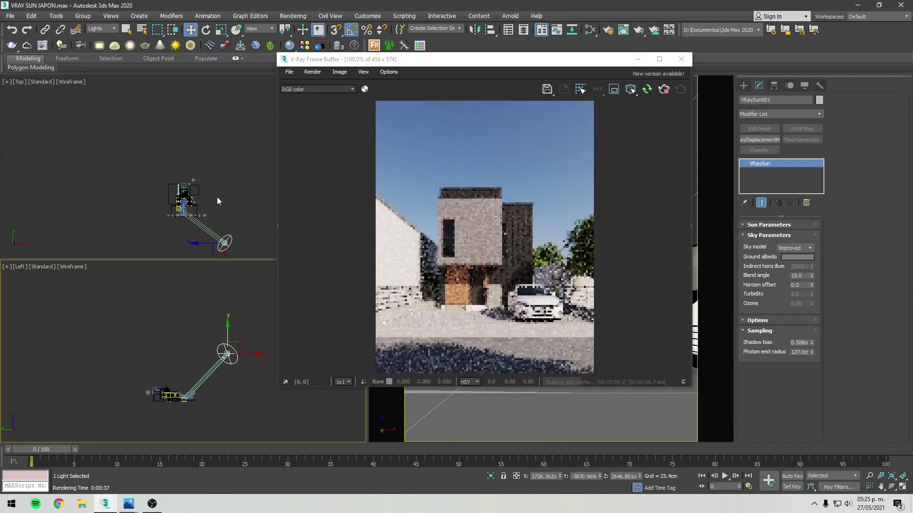
Try the VRaySun directly in front of the house and at its front-left in the top view.
middle_click_drag(217, 193, 219, 179)
left_click_drag(235, 218, 193, 199)
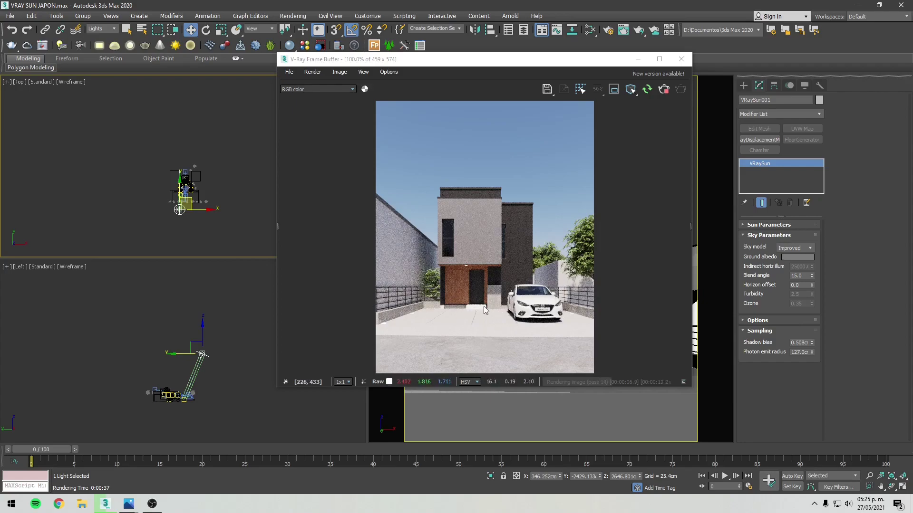
left_click_drag(217, 214, 210, 215)
scroll(194, 211, "up", 5)
left_click_drag(137, 203, 104, 209)
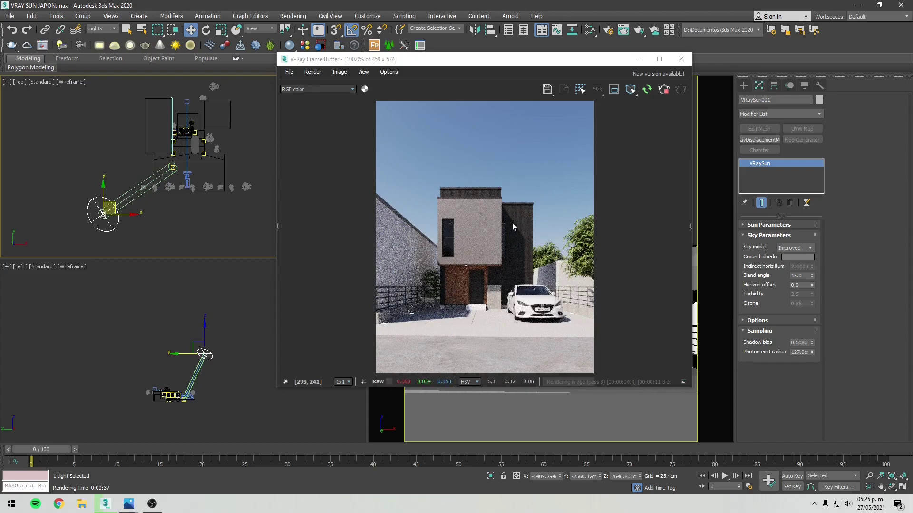
Move the VRaySun back to the front-right of the house and lower it in the left view.
left_click_drag(125, 205, 283, 238)
middle_click_drag(205, 208, 165, 194)
scroll(165, 194, "down", 3)
middle_click_drag(225, 367, 219, 371)
left_click_drag(215, 334, 216, 348)
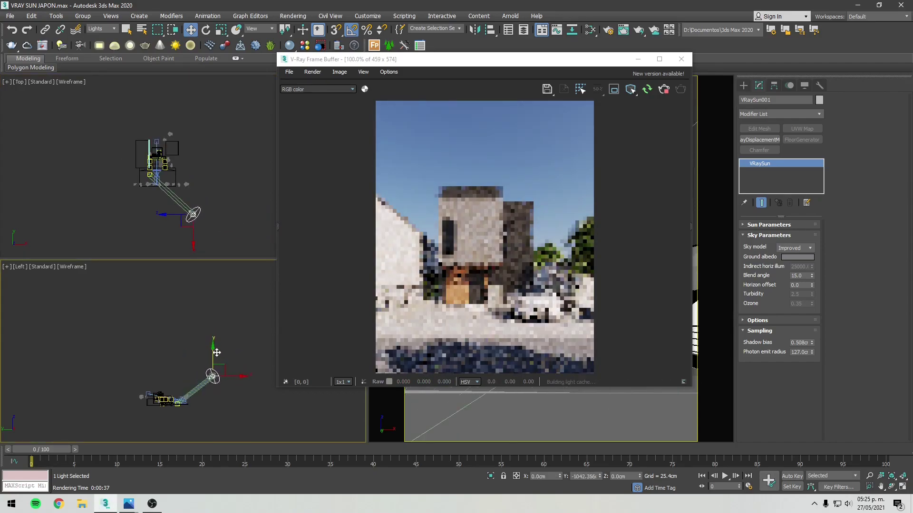